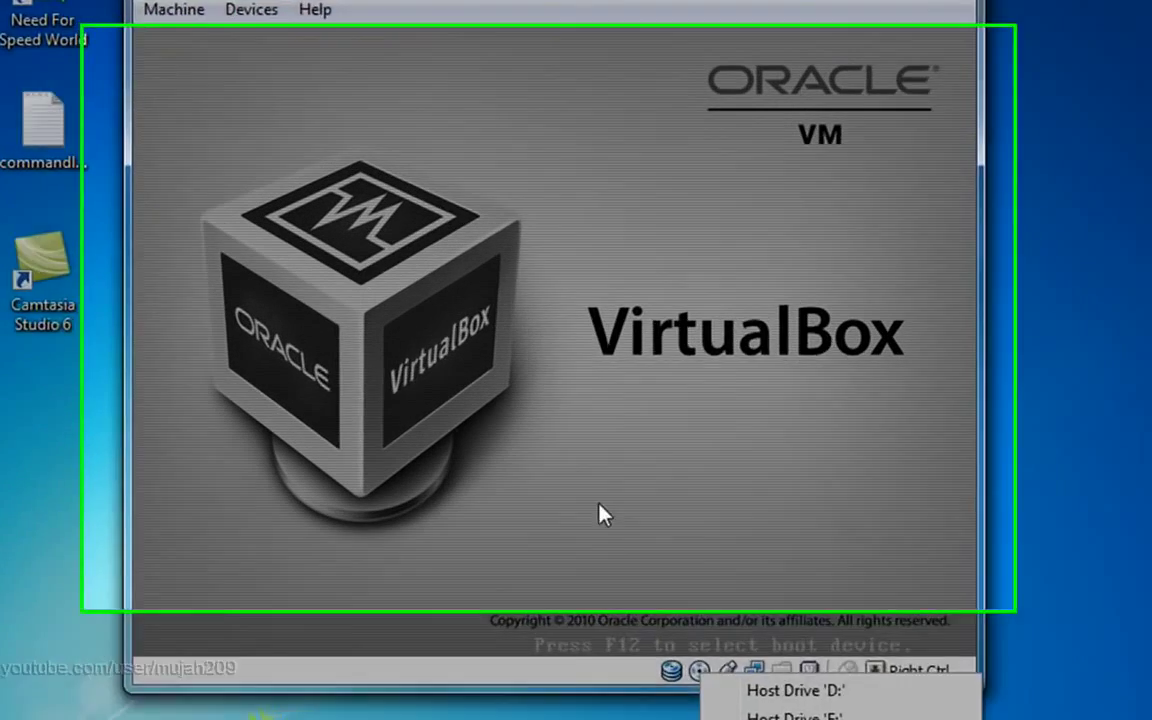
- Resume the paused virtual machine so it boots from the Windows 7 installation disc
left_click(548, 396)
left_click(612, 502)
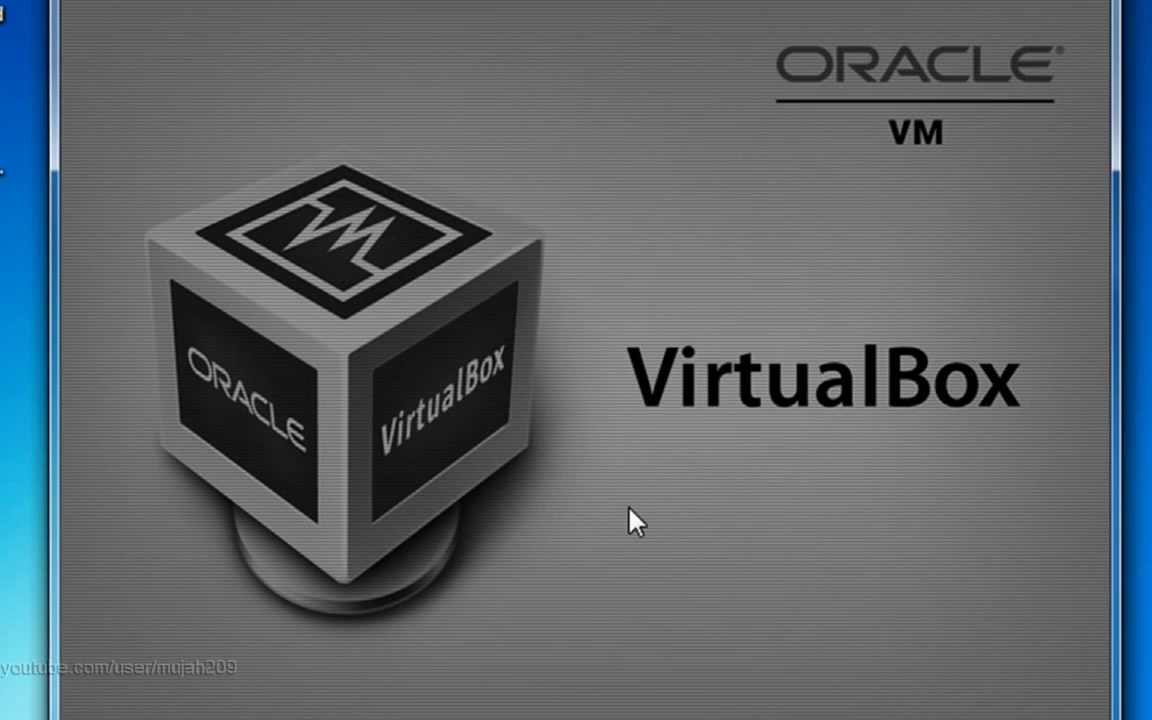
left_click(105, 2)
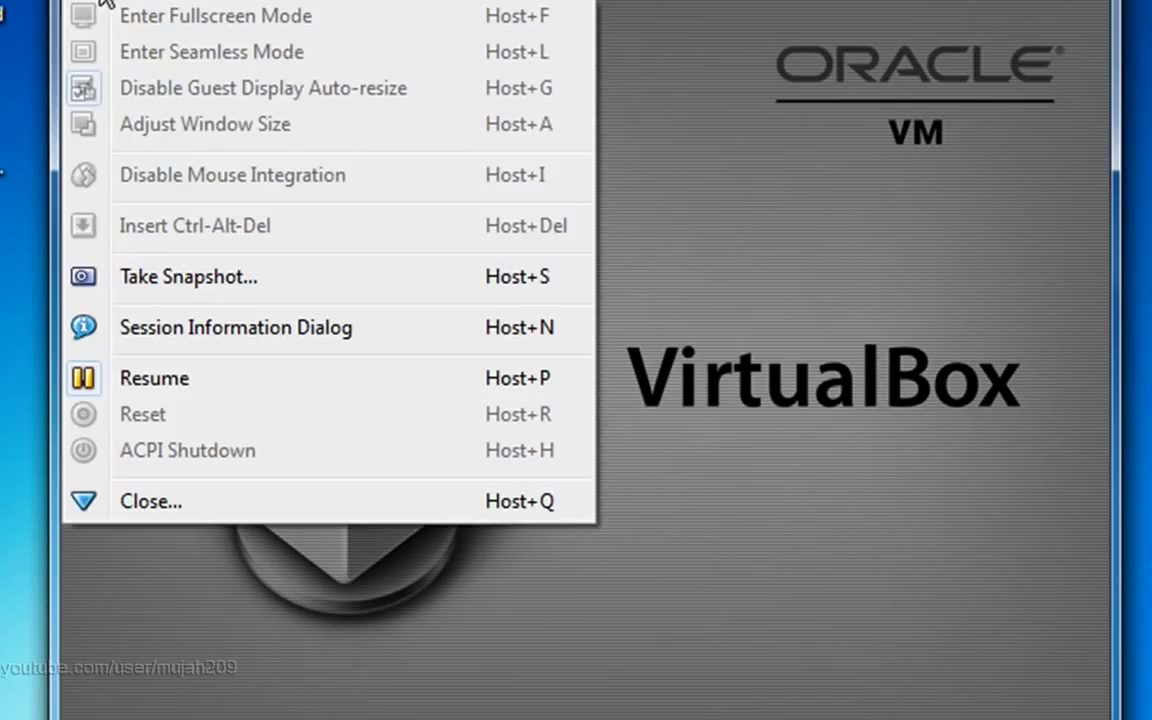
left_click(178, 383)
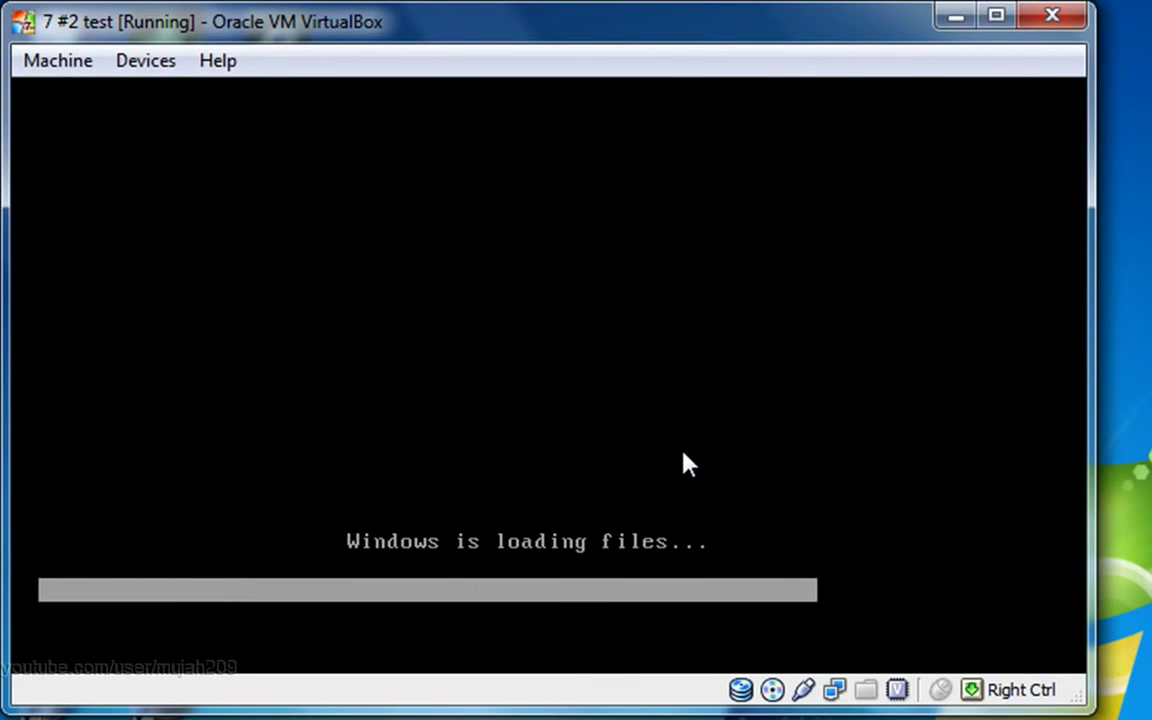
left_click_drag(736, 36, 960, 115)
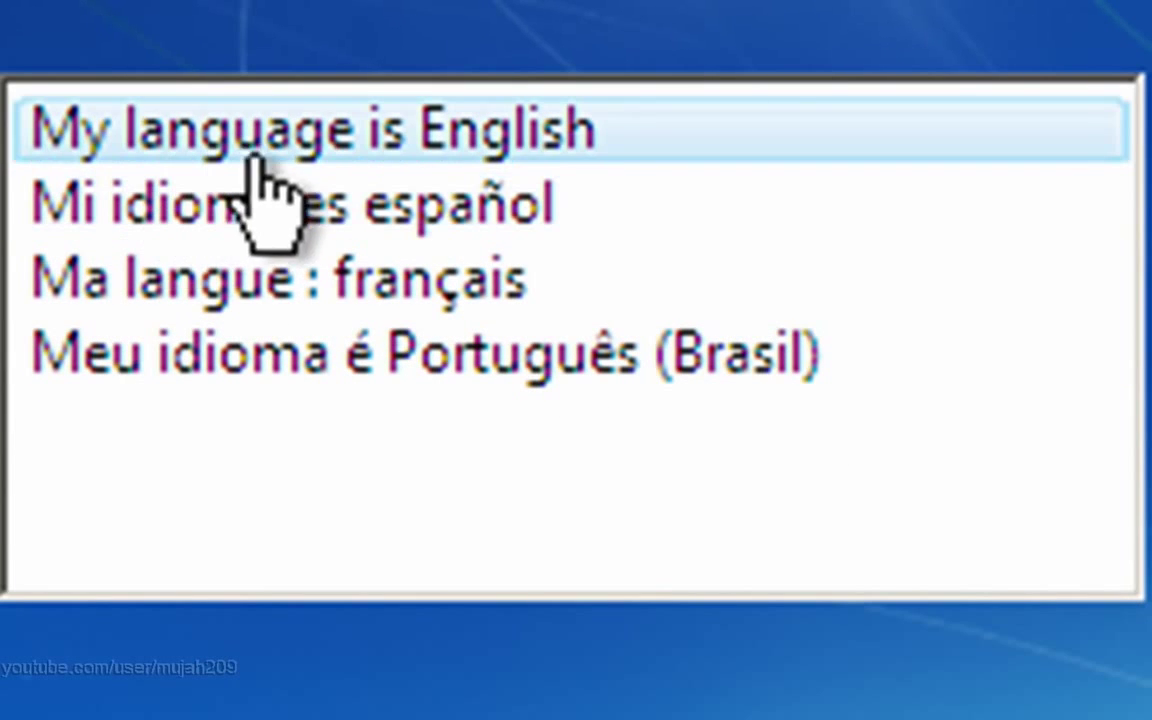
- Choose English as the setup language and continue with English (United States) formats and the US keyboard
left_click(600, 150)
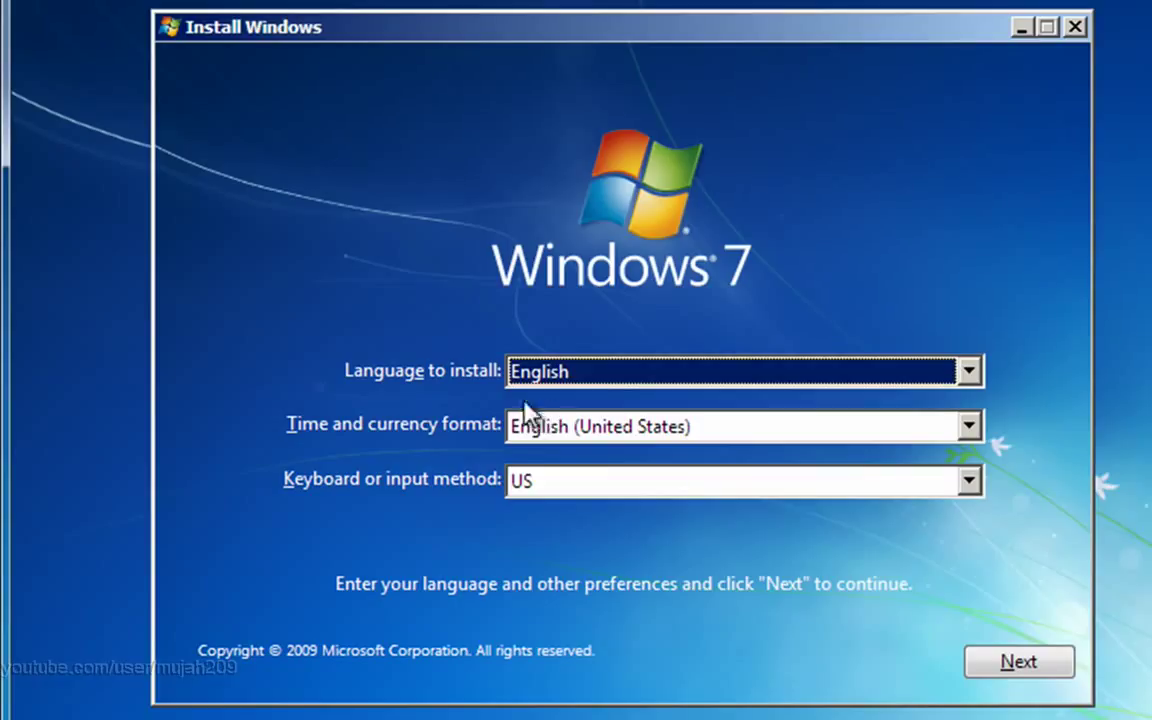
left_click(970, 372)
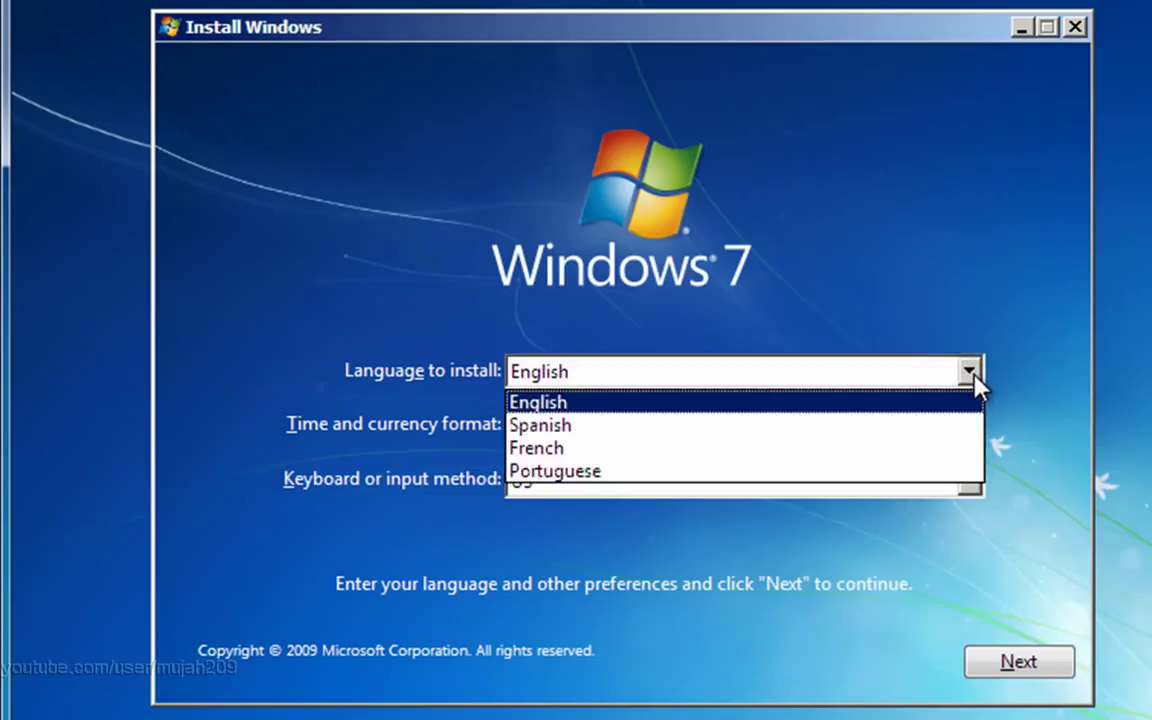
left_click(970, 372)
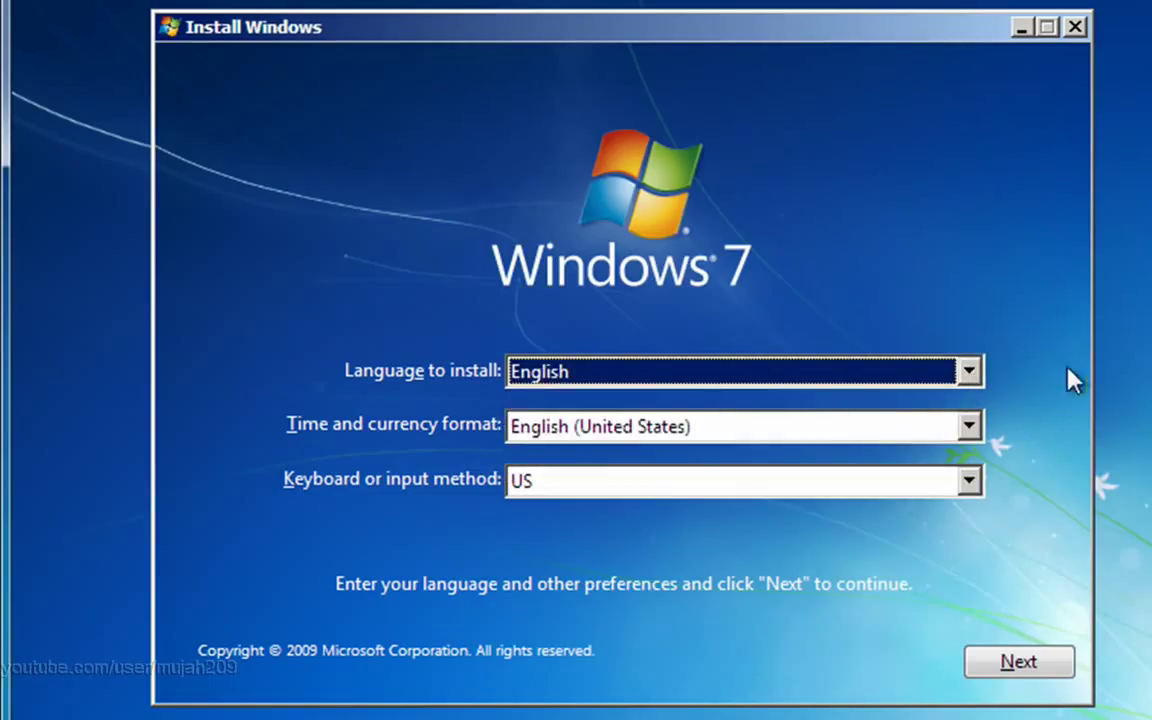
left_click(983, 374)
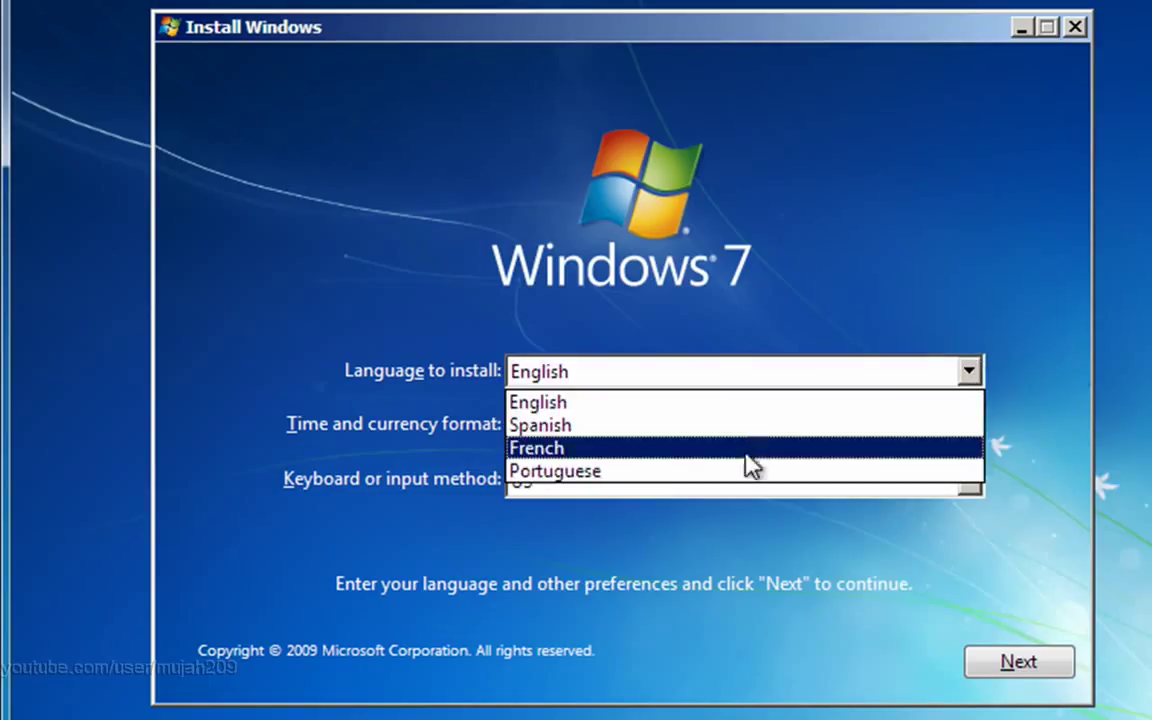
left_click(924, 240)
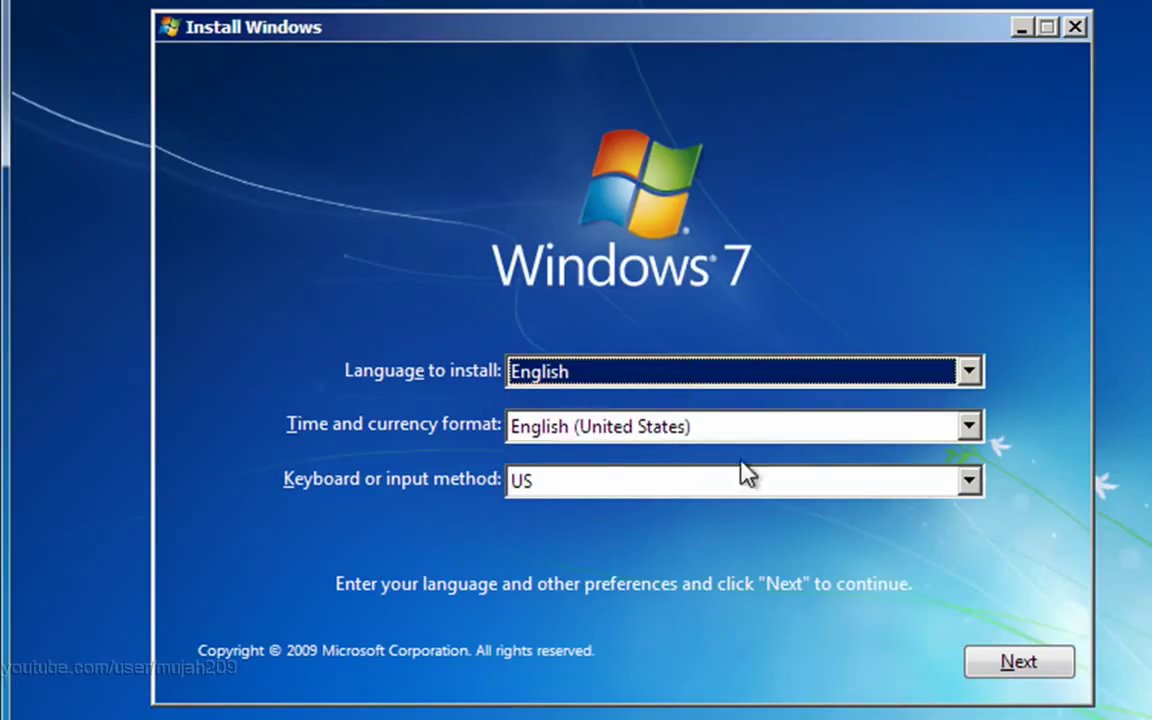
left_click(1036, 660)
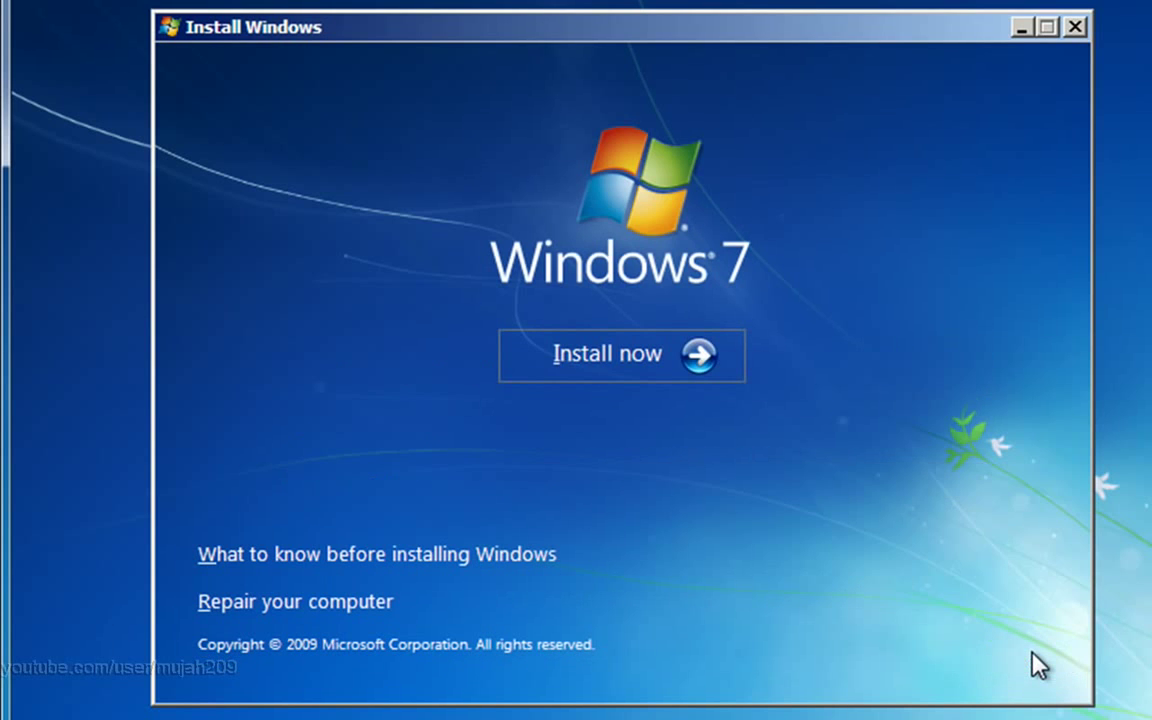
- Start the Windows installation and choose Windows 7 Ultimate x86 as the edition to install
left_click(624, 378)
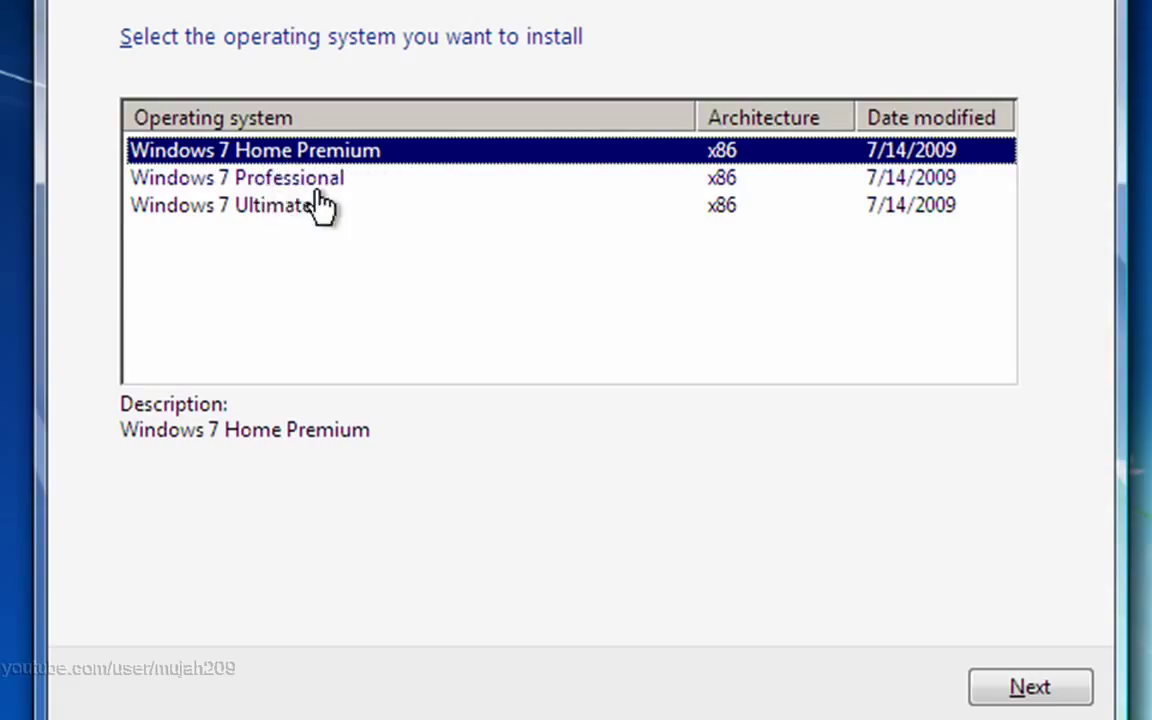
left_click(232, 208)
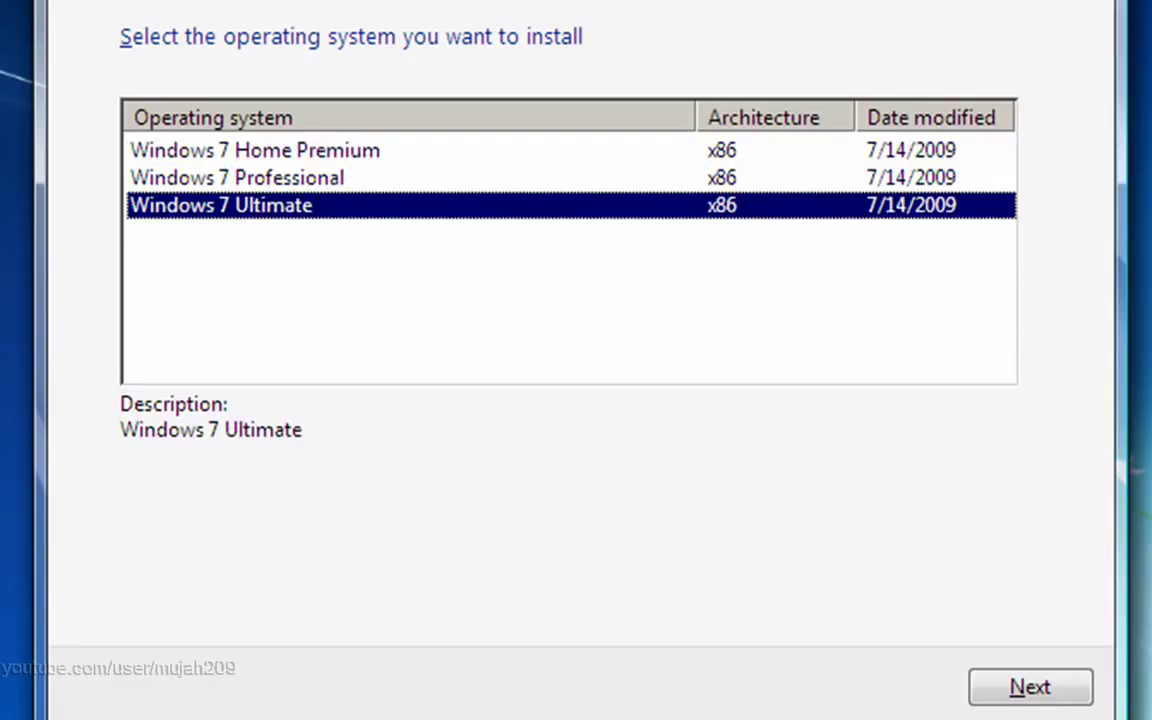
left_click(1048, 684)
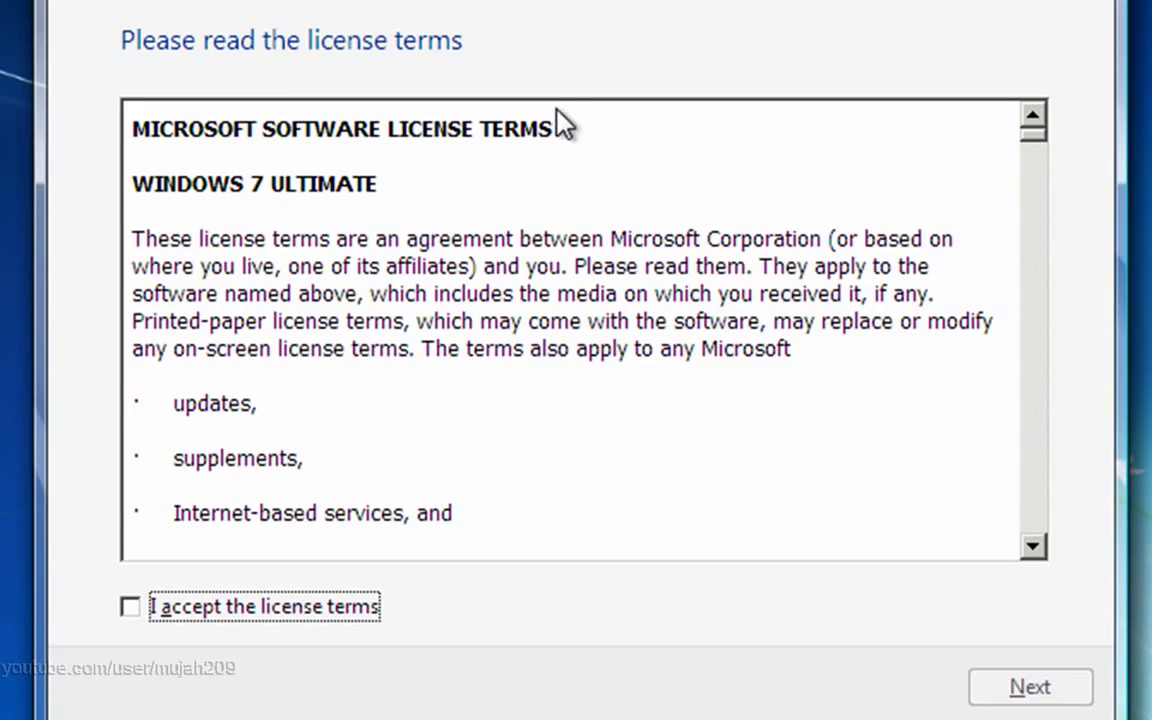
- Accept the Windows 7 Ultimate license terms and choose the Custom (advanced) installation type
left_click_drag(1027, 137, 986, 121)
left_click(131, 608)
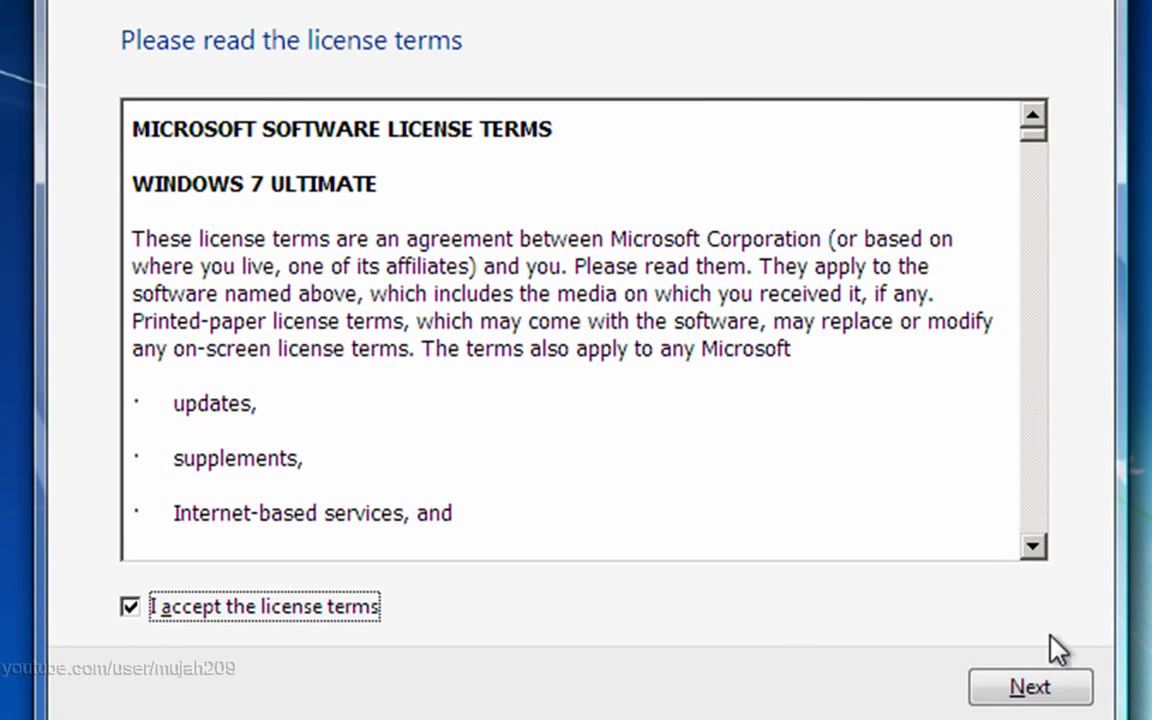
left_click(1040, 687)
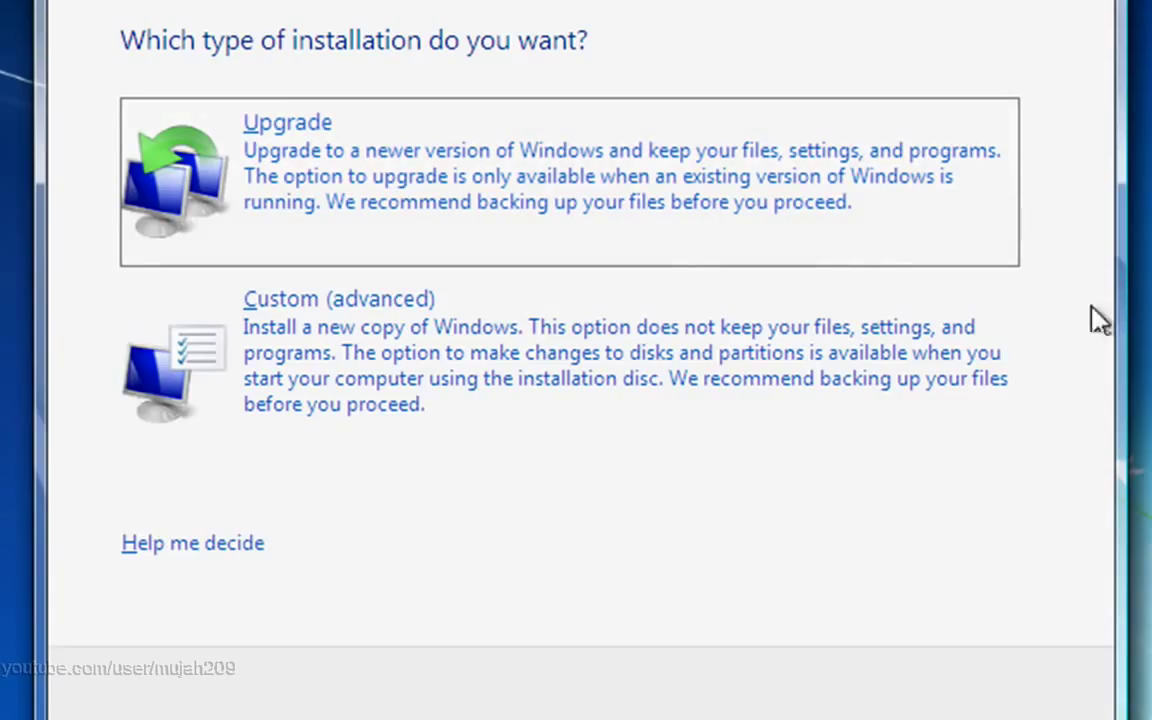
left_click(485, 355)
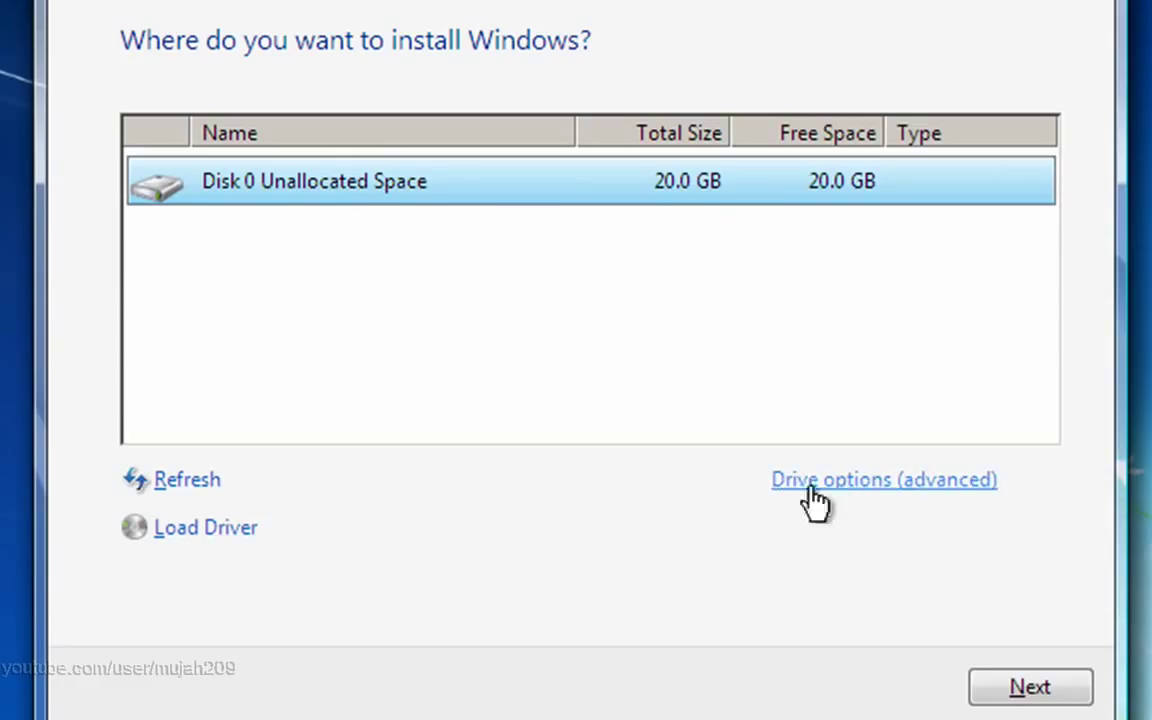
- Create a new 20480 MB partition from Disk 0's unallocated space, allowing additional partitions for system files
left_click(844, 490)
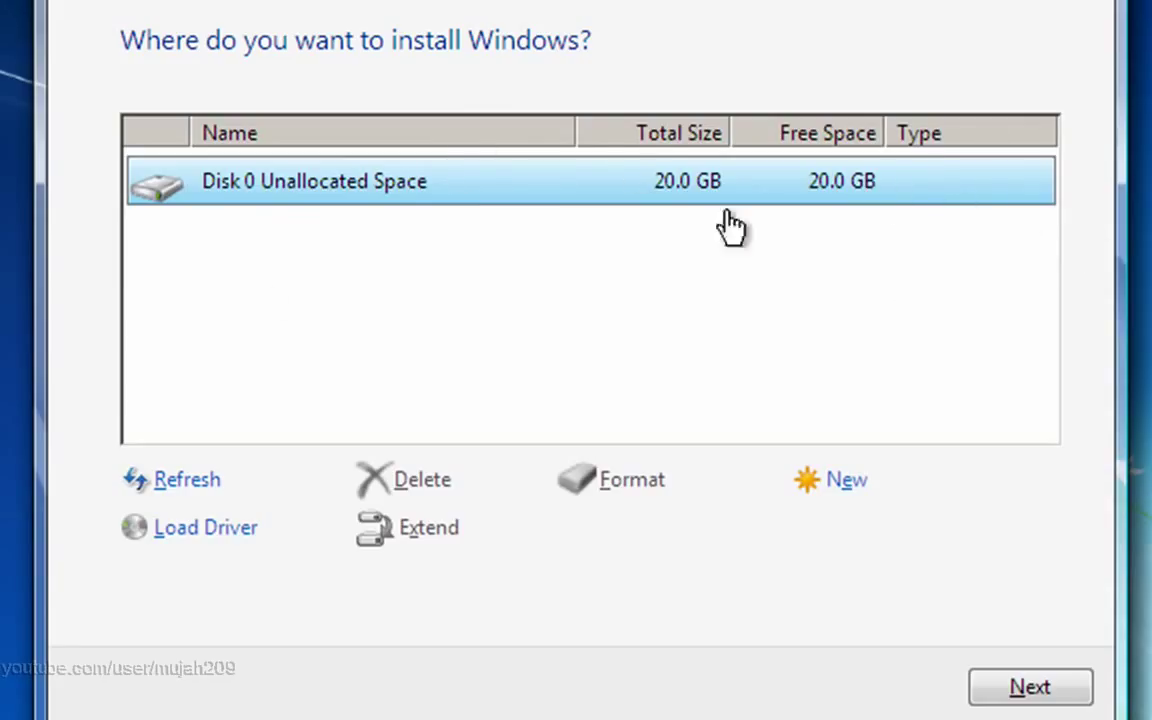
left_click(845, 482)
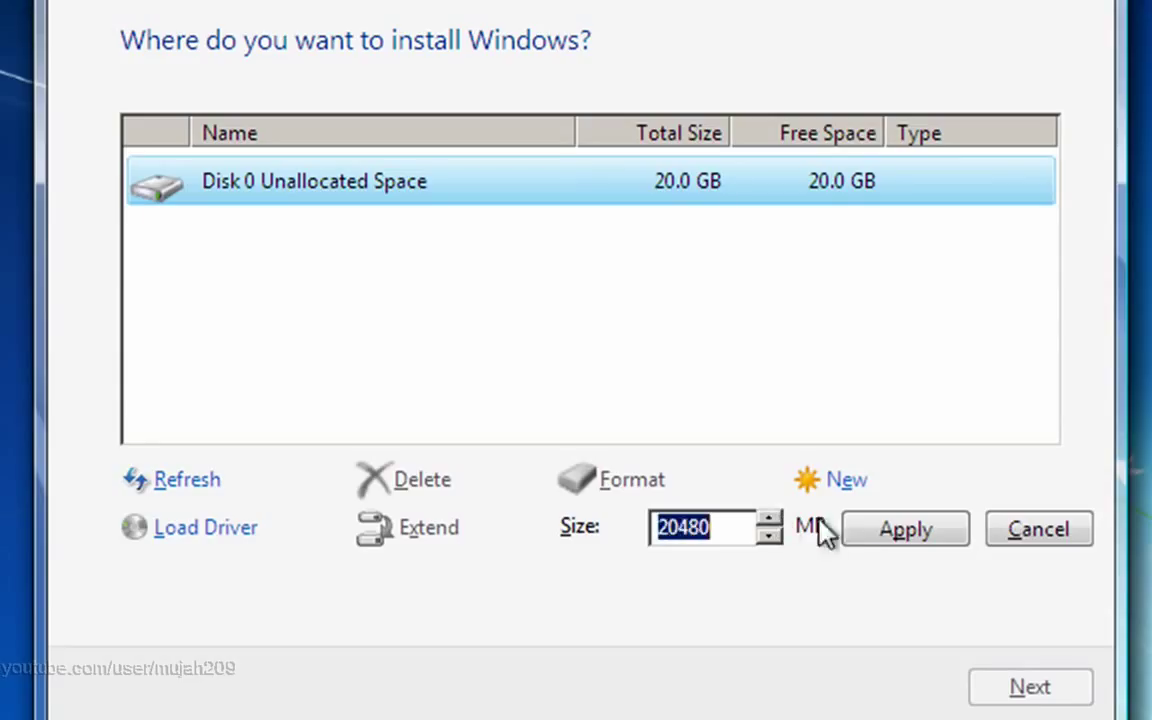
left_click(882, 533)
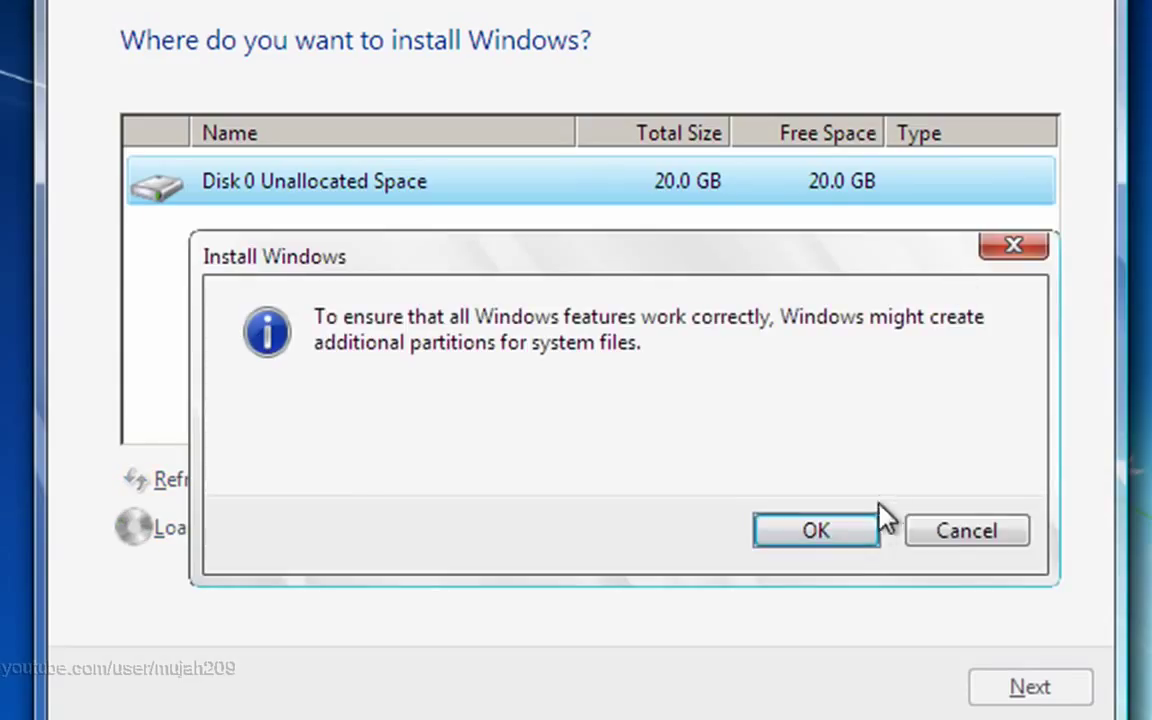
left_click(851, 532)
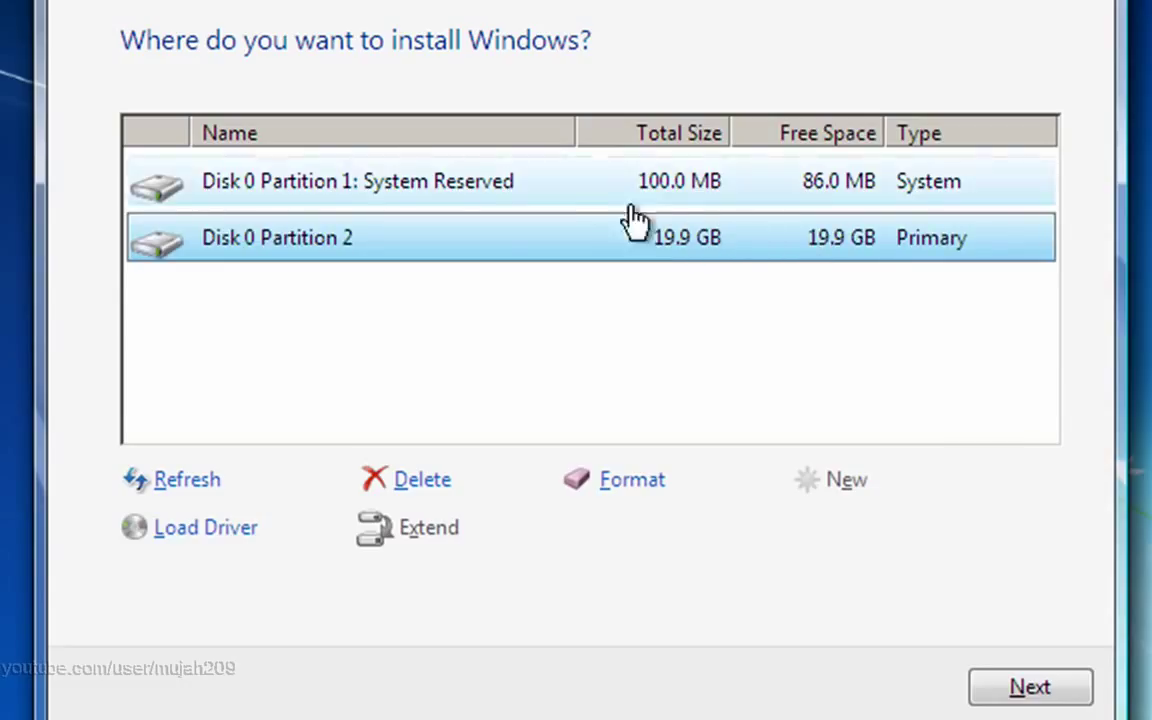
- Select Disk 0 Partition 2 as the installation target and begin installing Windows on it
left_click(510, 212)
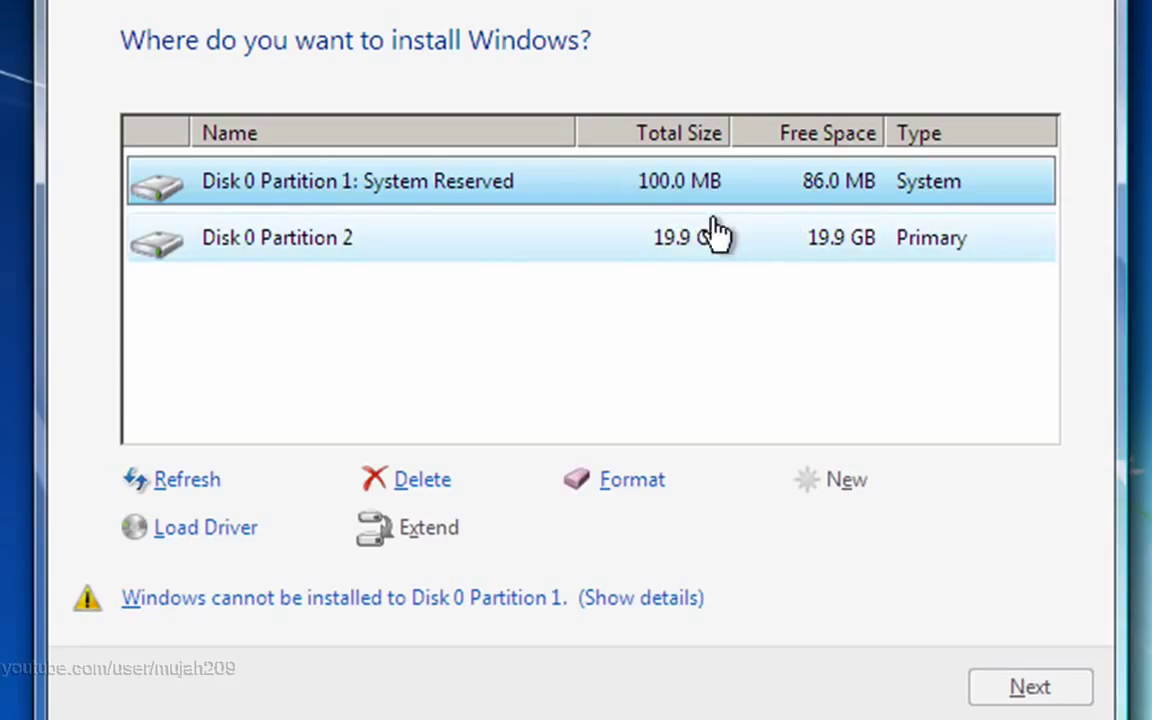
left_click(694, 256)
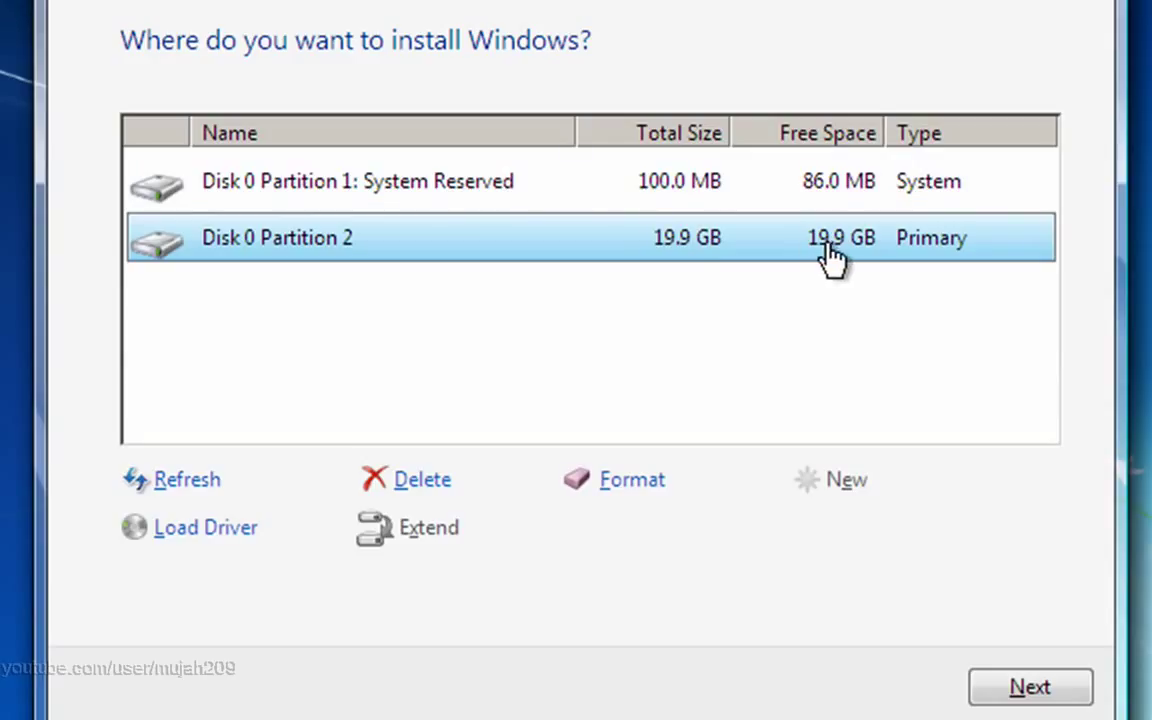
left_click(1046, 690)
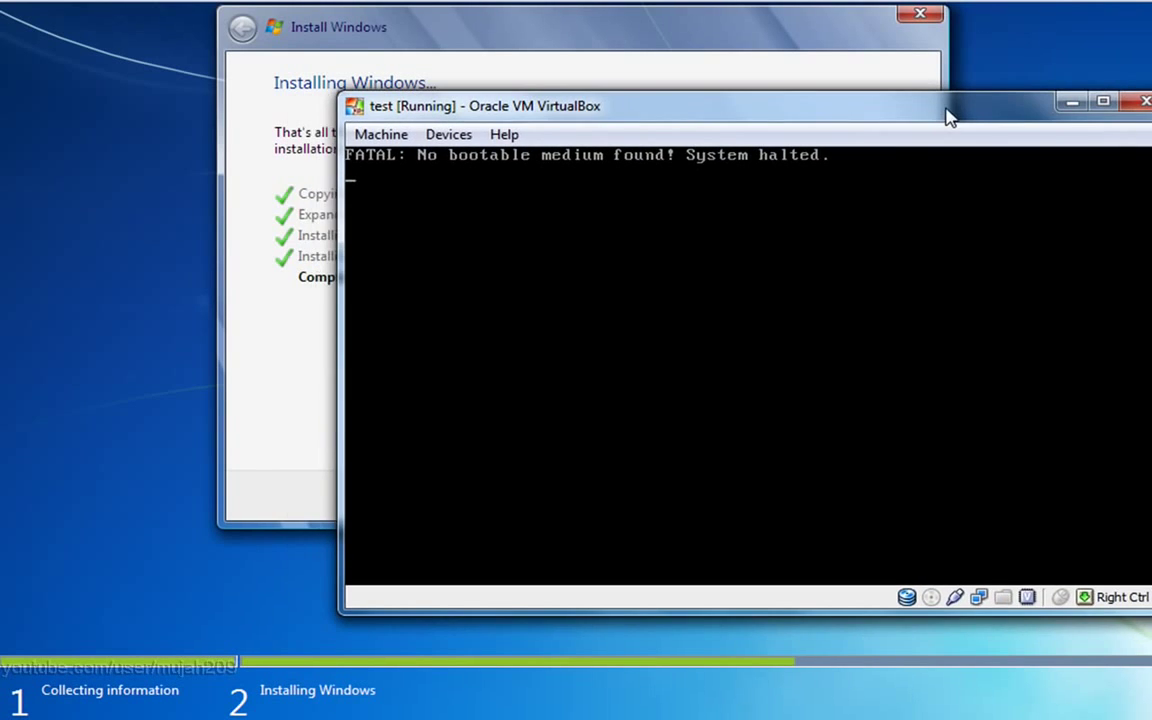
- Move Hard Drive to first place in the BIOS boot order, then save the configuration and exit
left_click(380, 134)
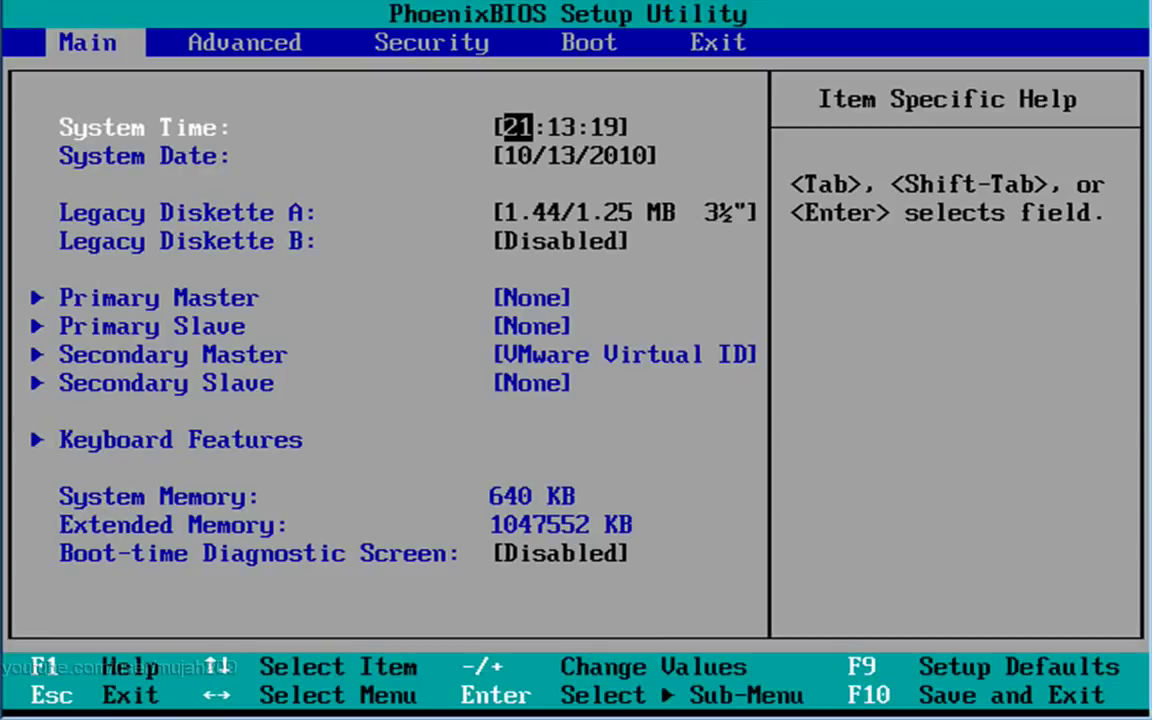
key("Right")
key("Right")
key("Right")
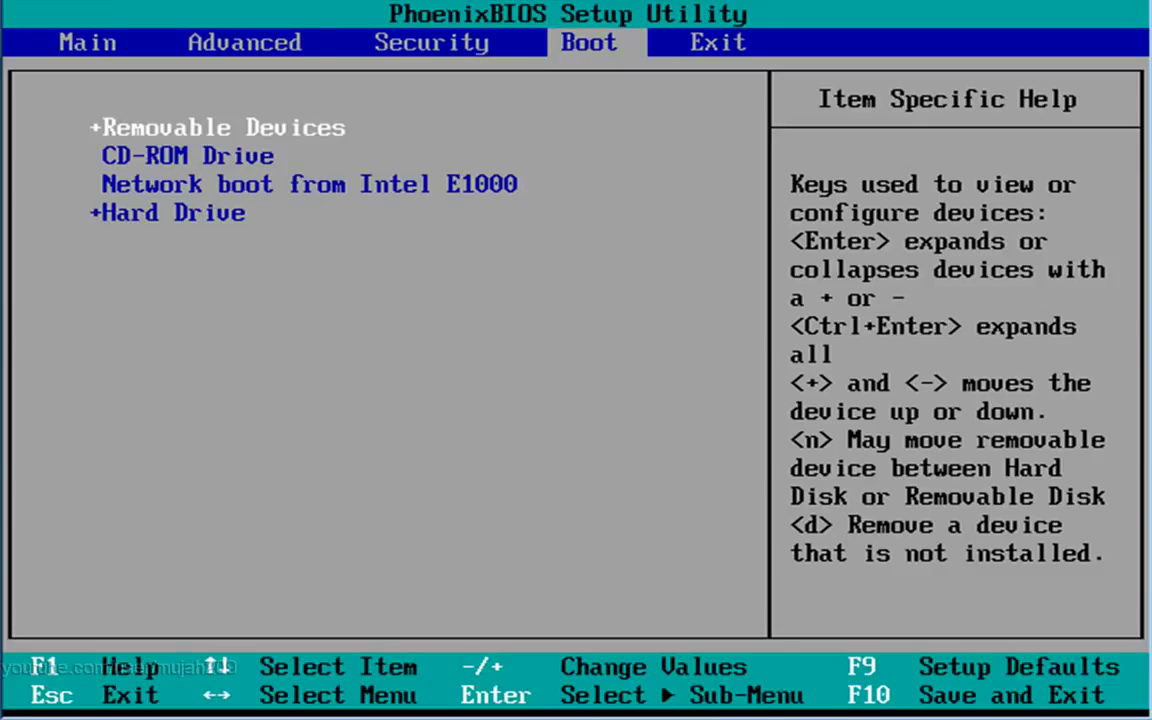
key("Down")
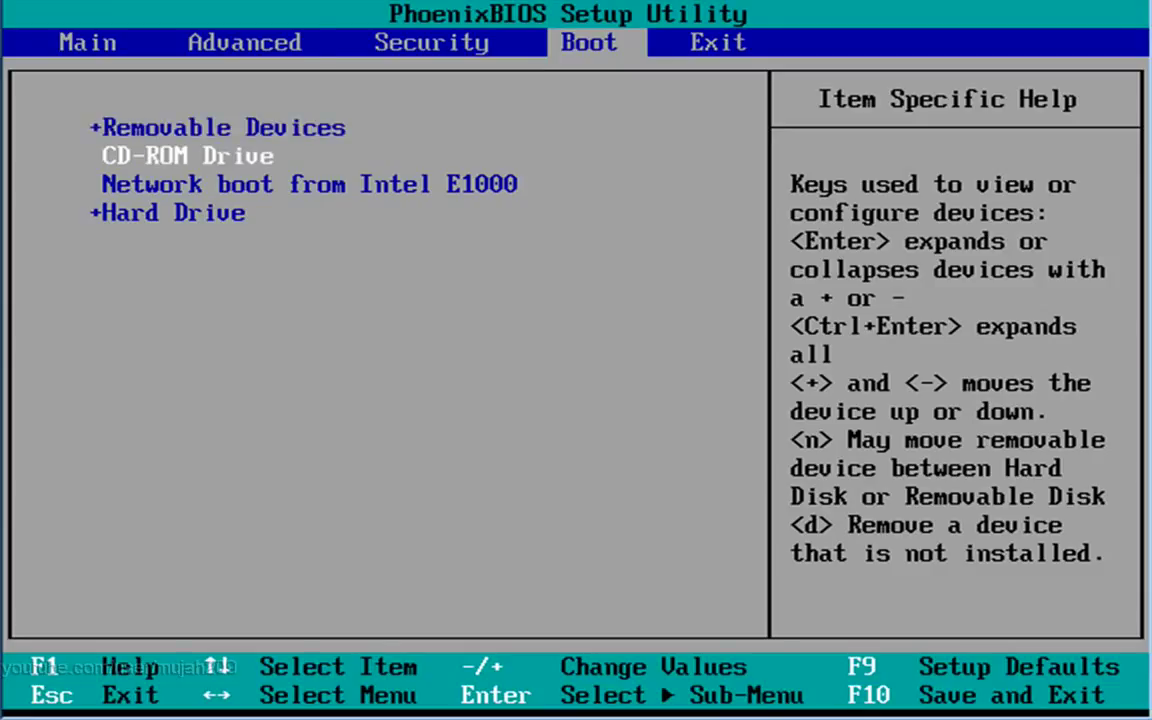
key("Down")
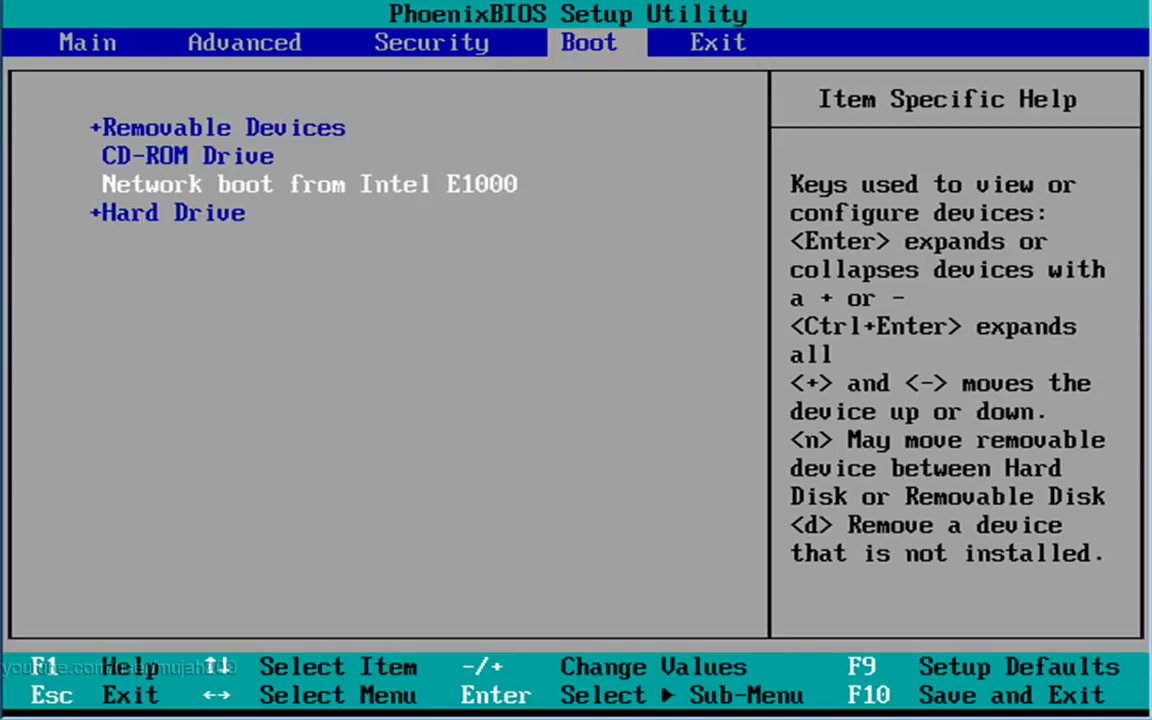
key("Down")
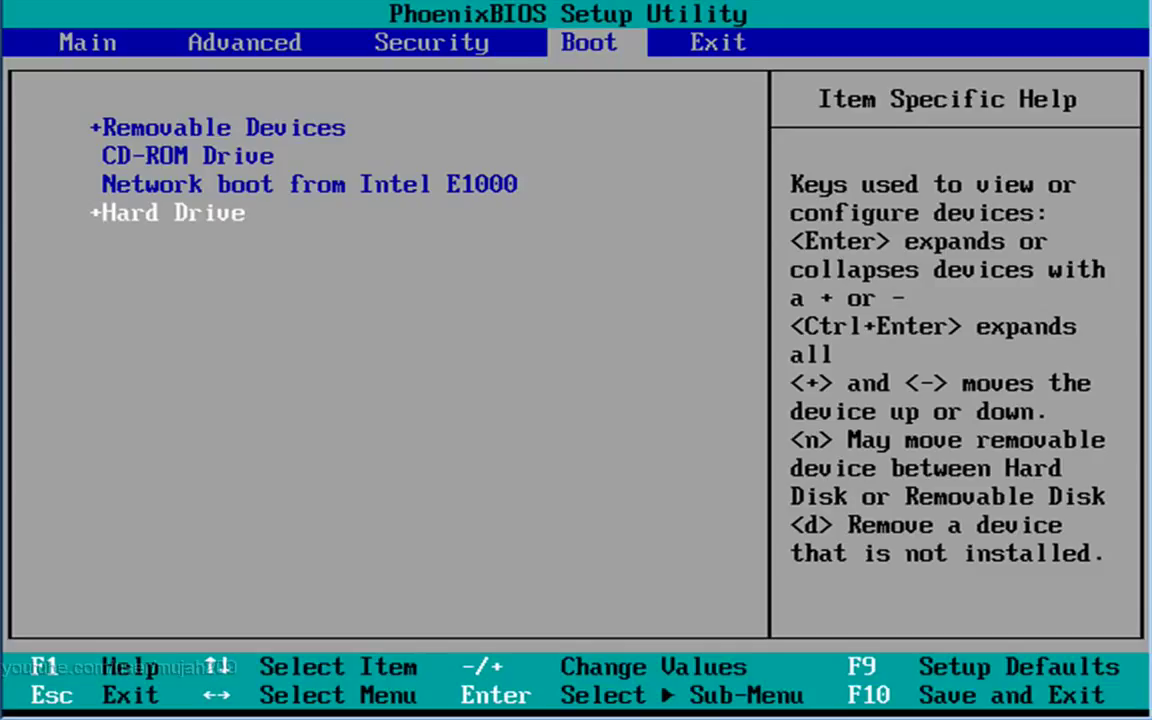
key("plus")
key("plus")
key("plus")
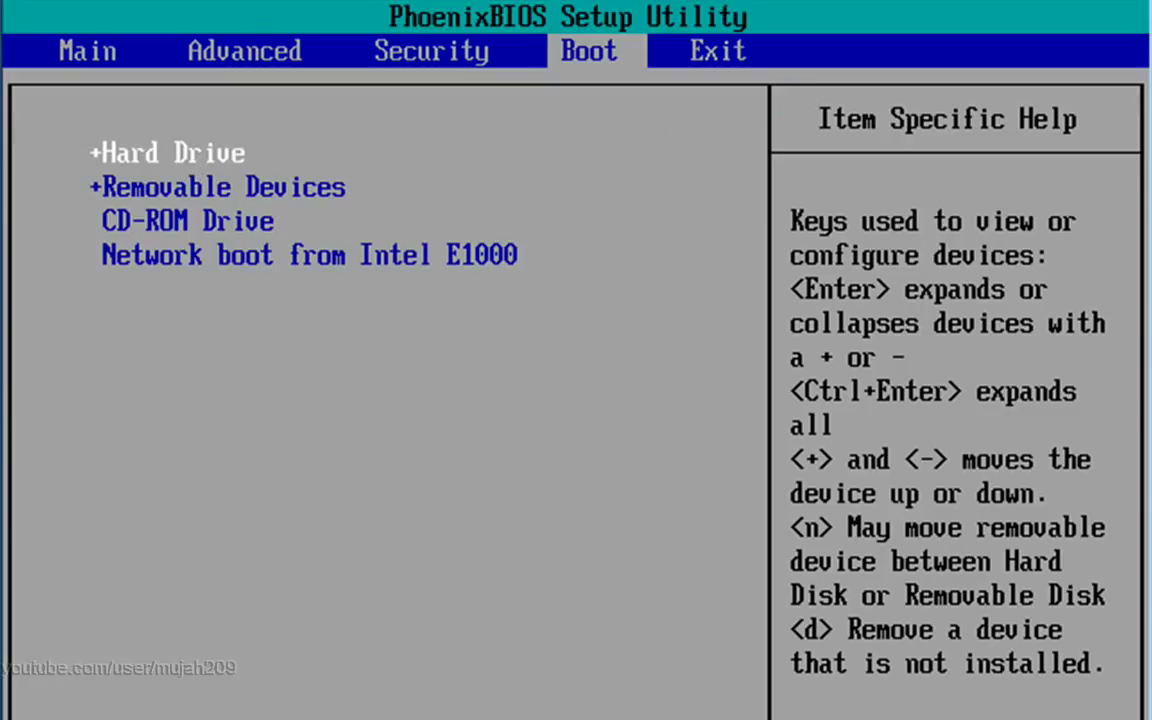
key("F10")
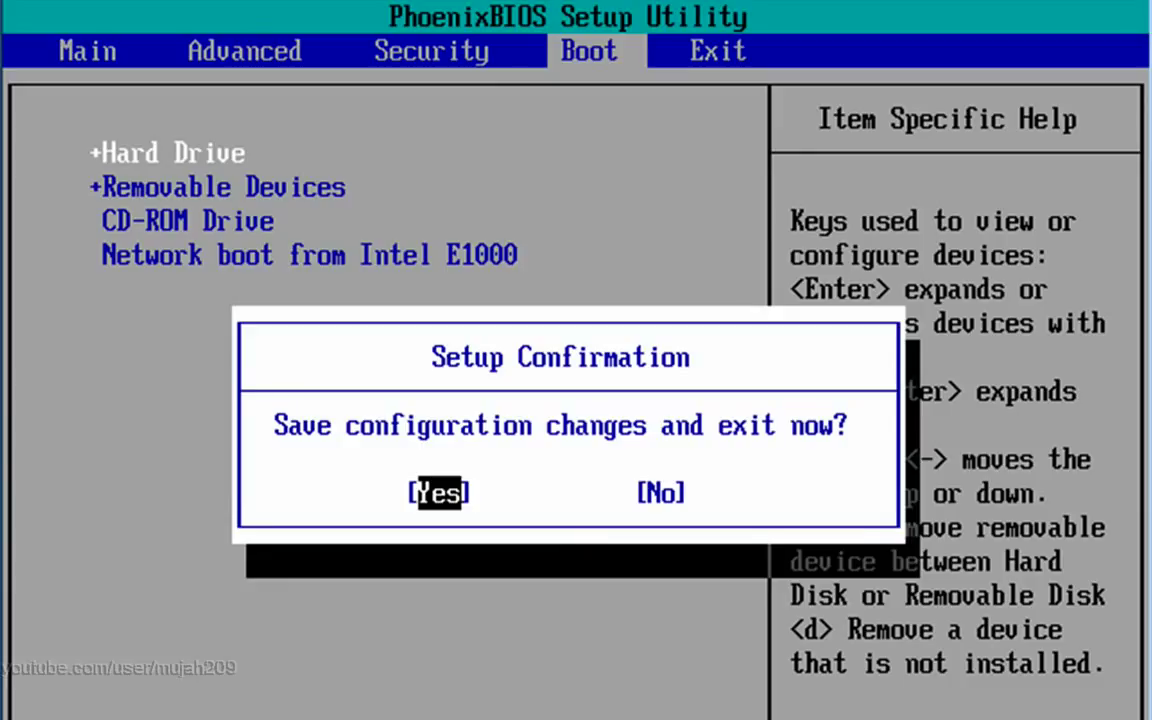
key("Return")
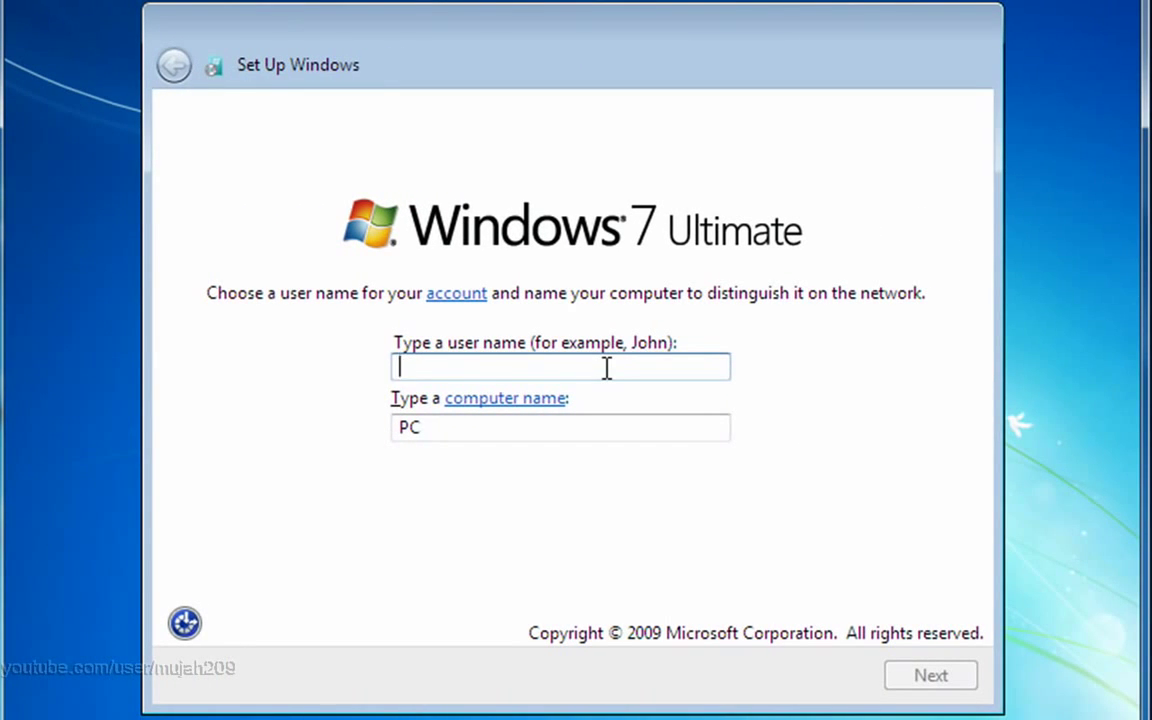
- Enter a user name for the new Windows account, keeping the computer name derived from it
type("mujah")
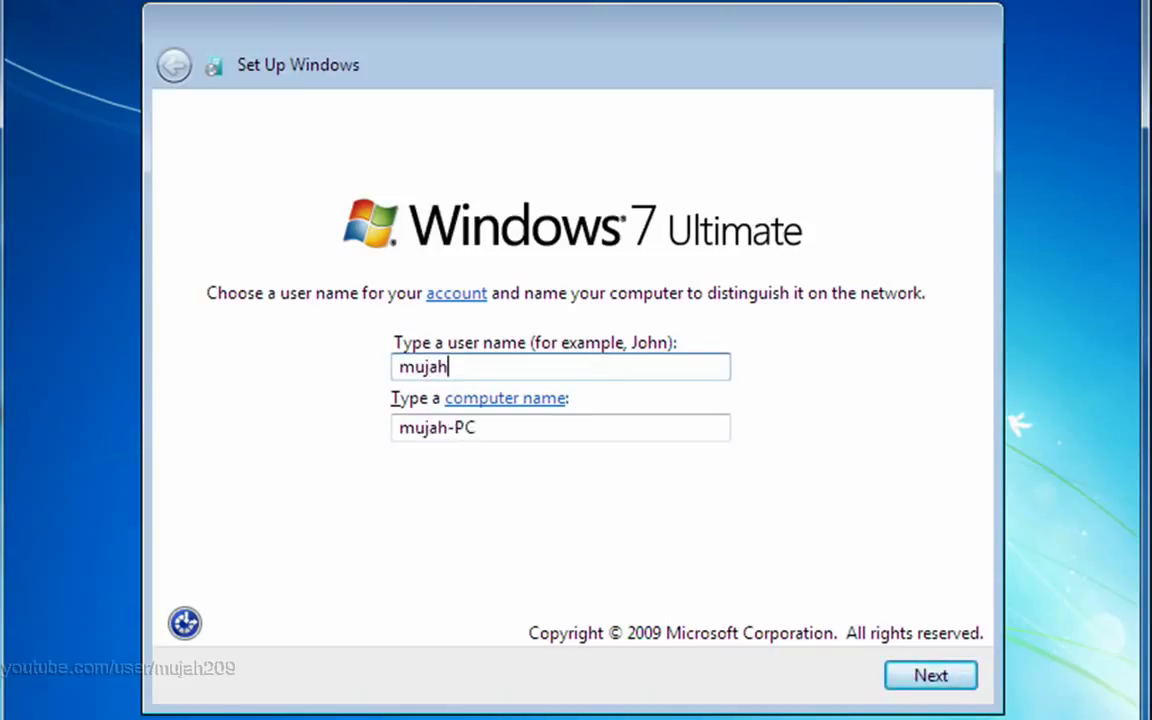
type("2009")
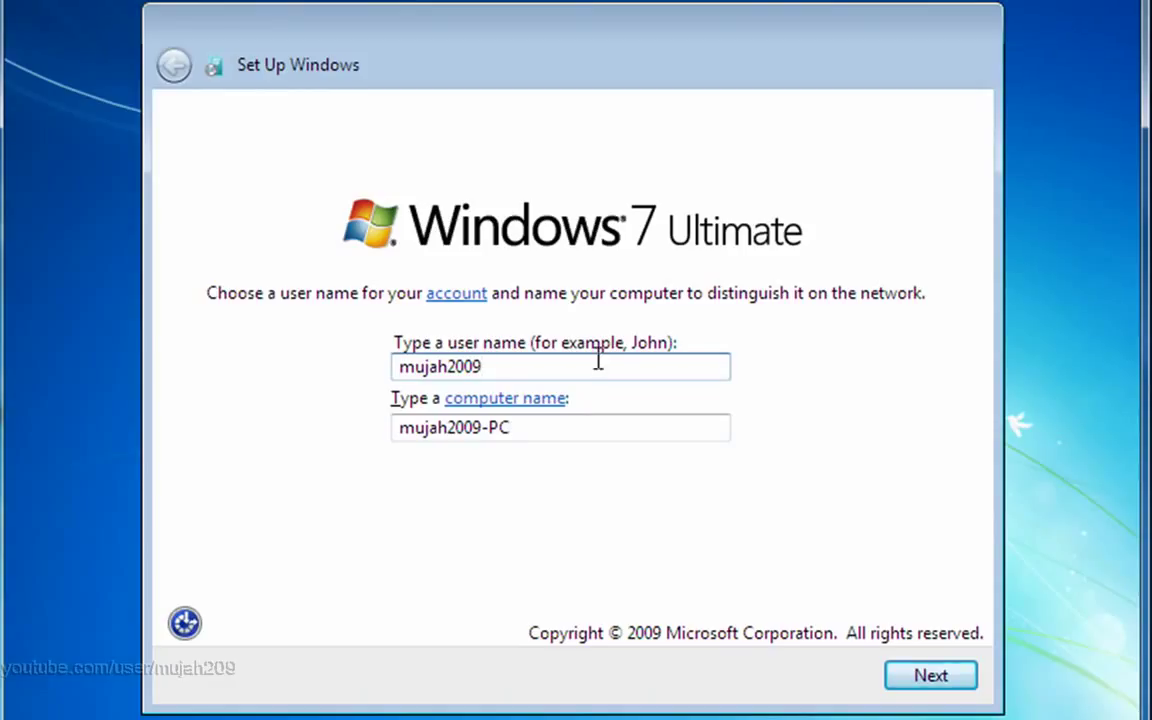
left_click_drag(535, 363, 383, 357)
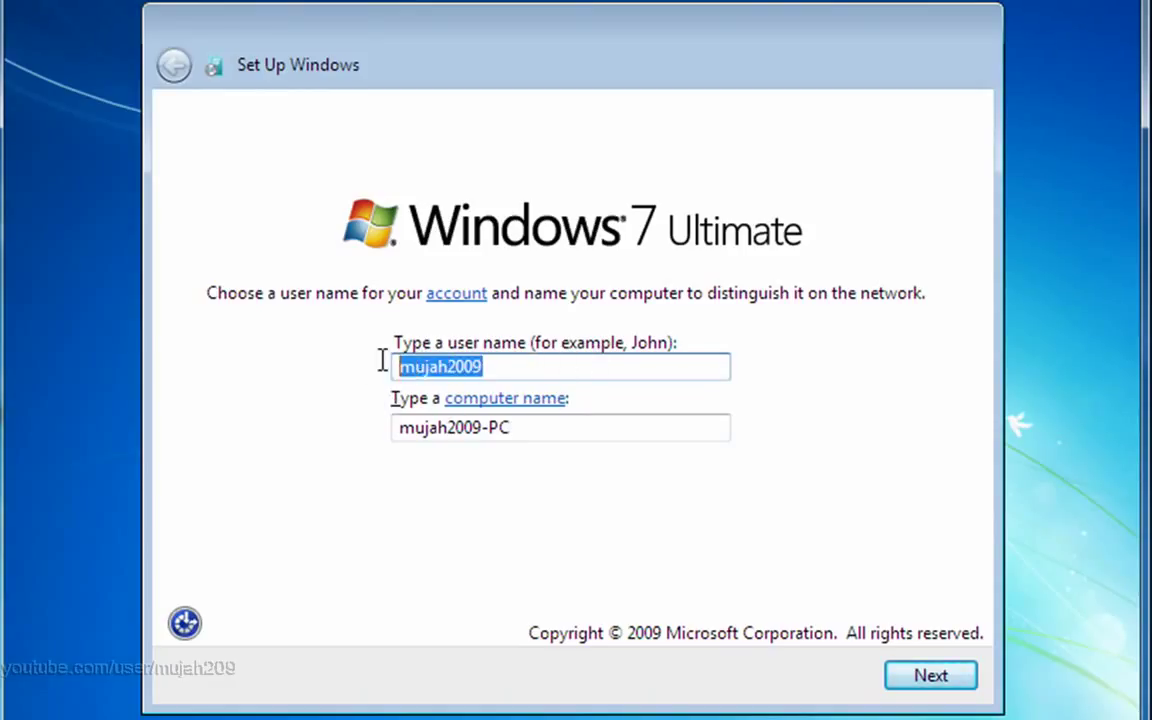
left_click(562, 363)
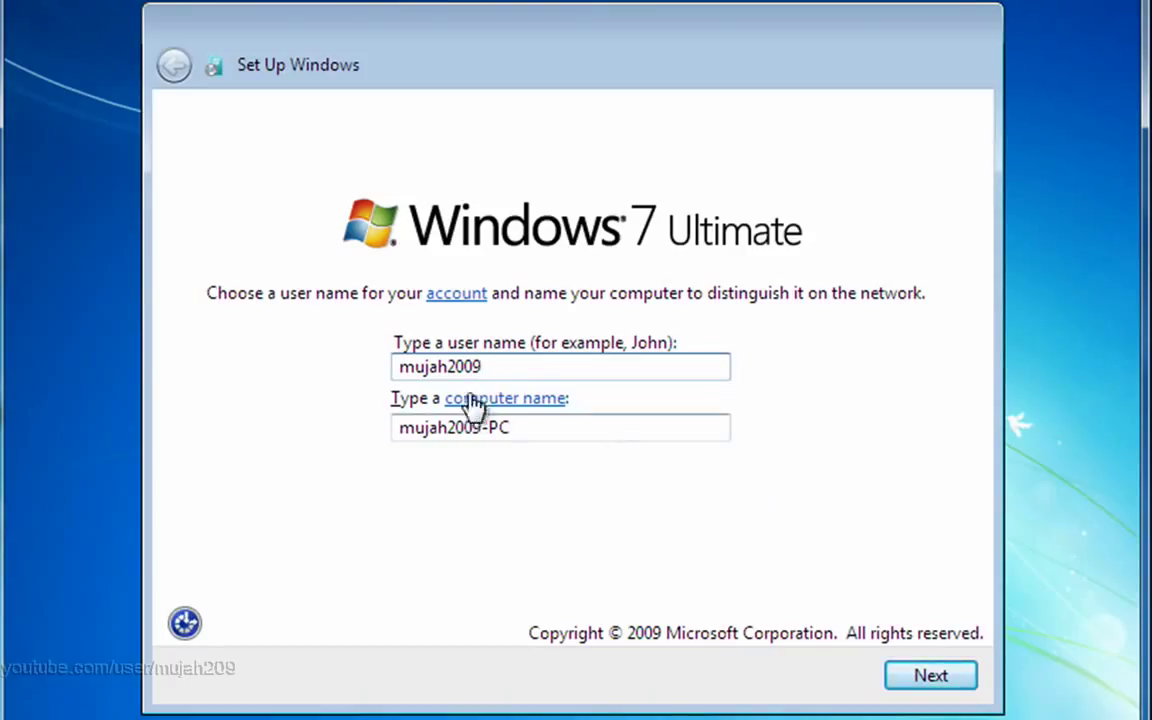
- Accept the account and computer names, and continue setup without an account password or a product key
left_click(928, 680)
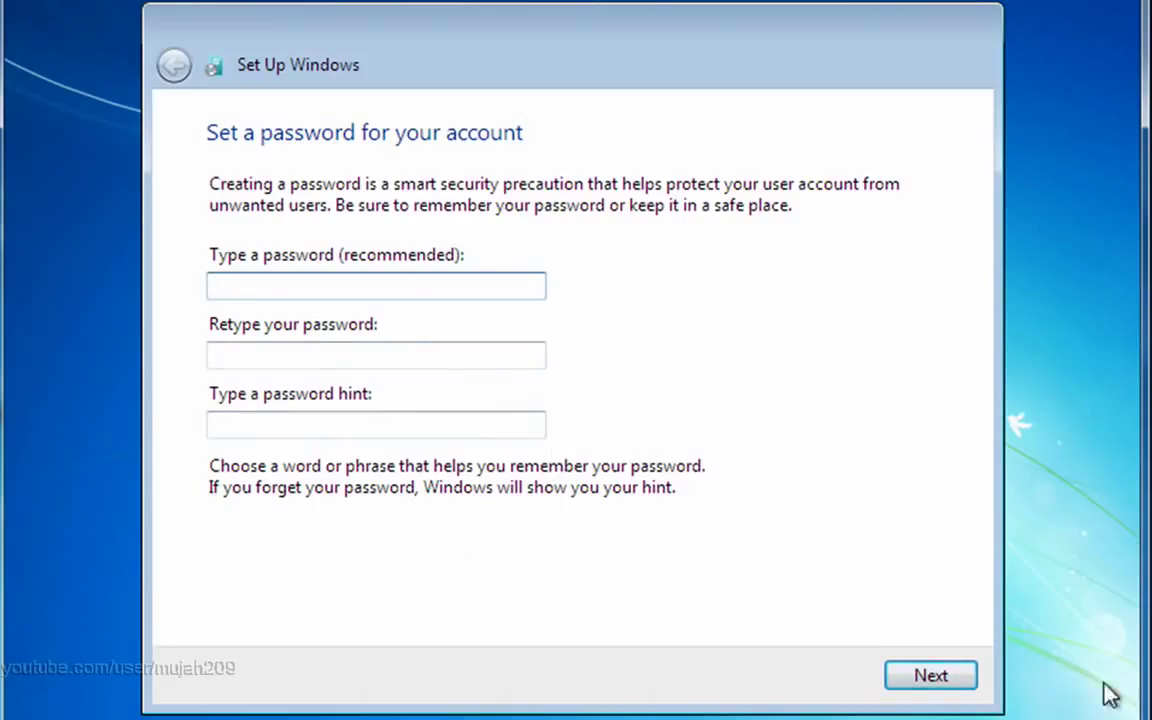
left_click(932, 689)
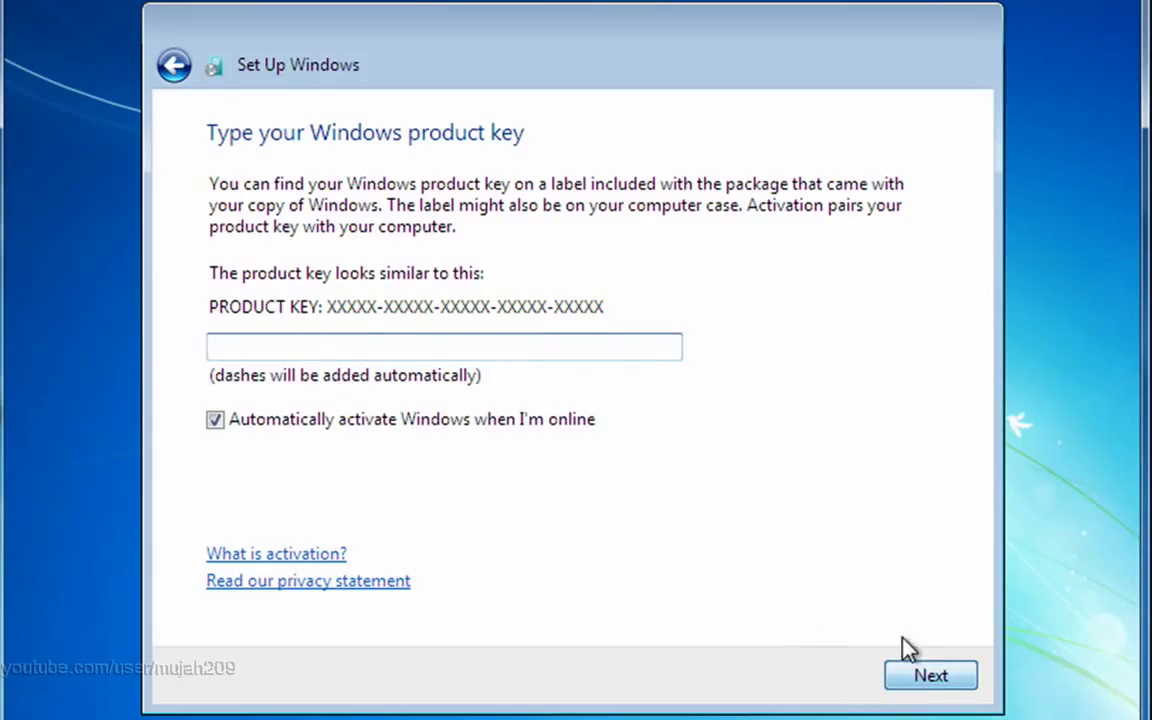
left_click(908, 672)
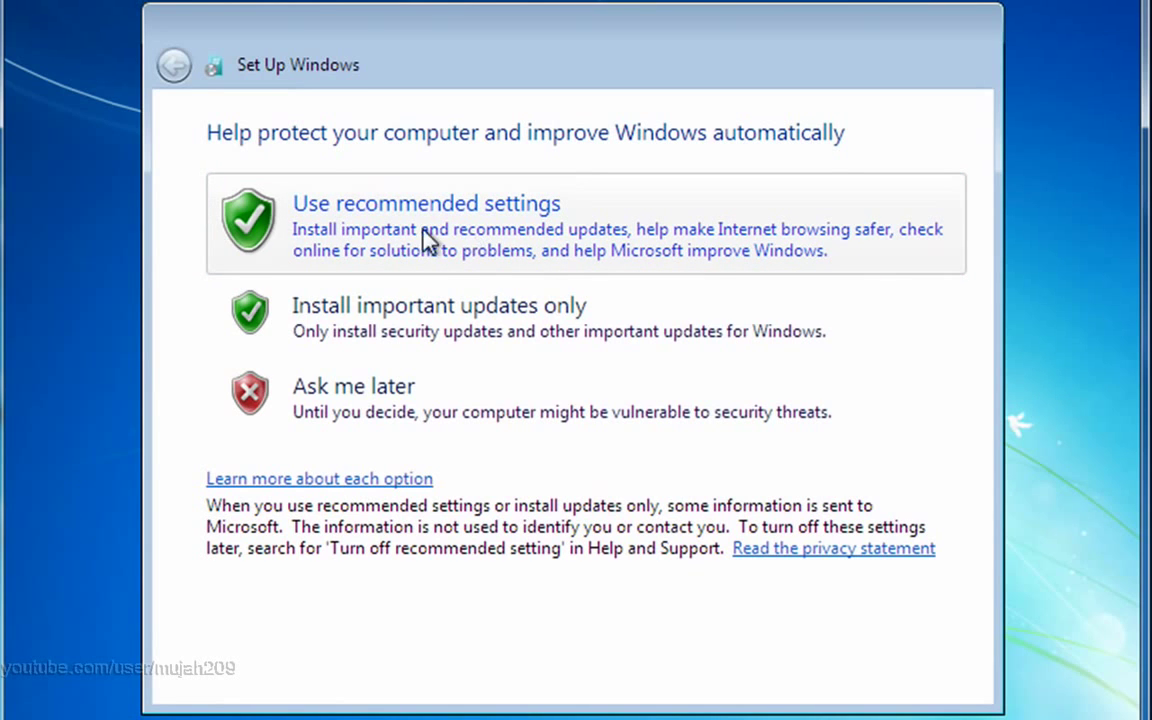
- Use the recommended update settings, accept the default time and date settings, and set the computer's location to Public network
left_click(592, 253)
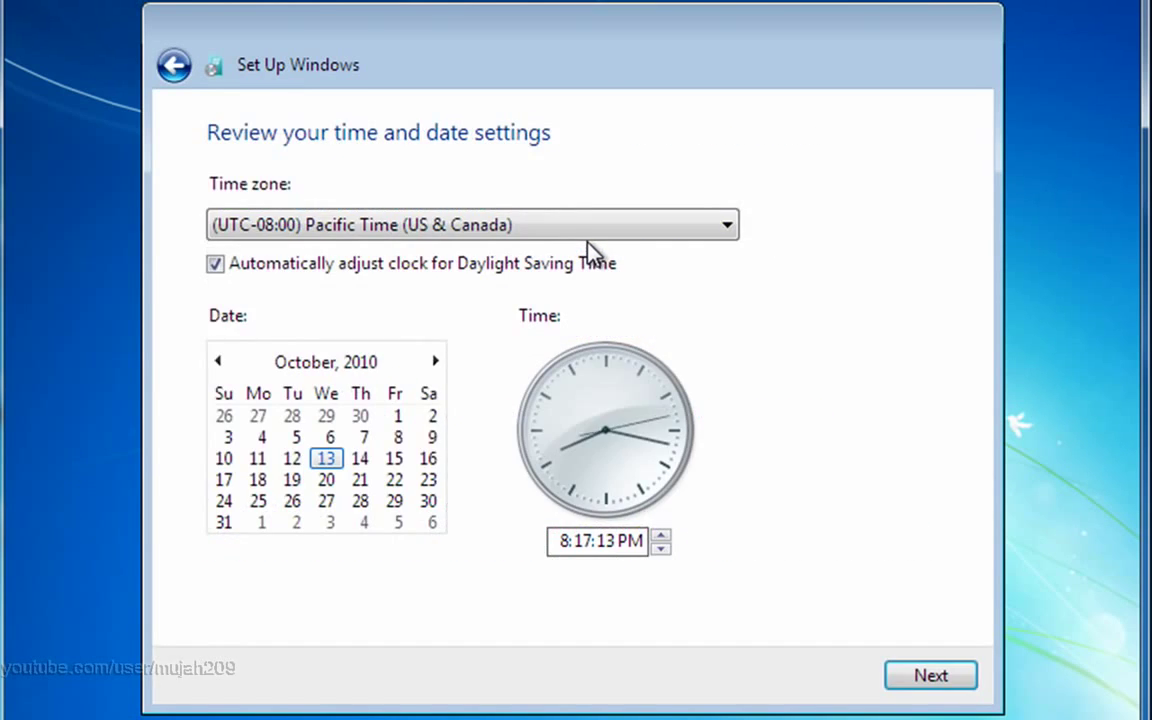
left_click(935, 676)
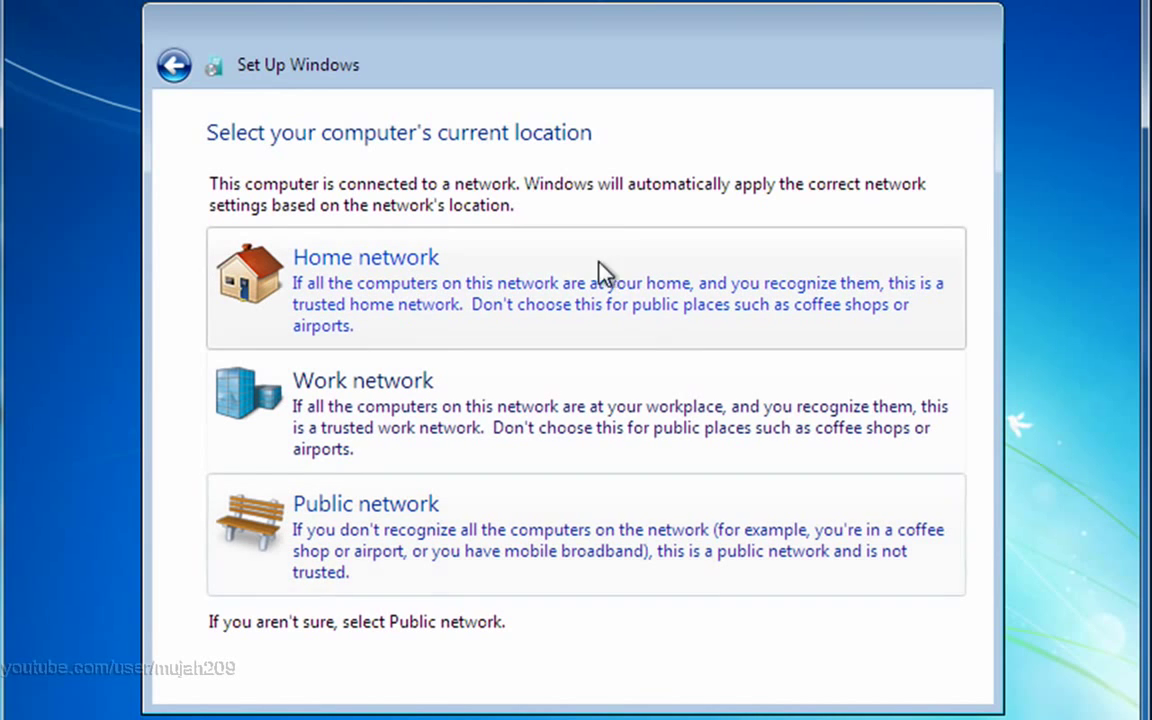
left_click(506, 540)
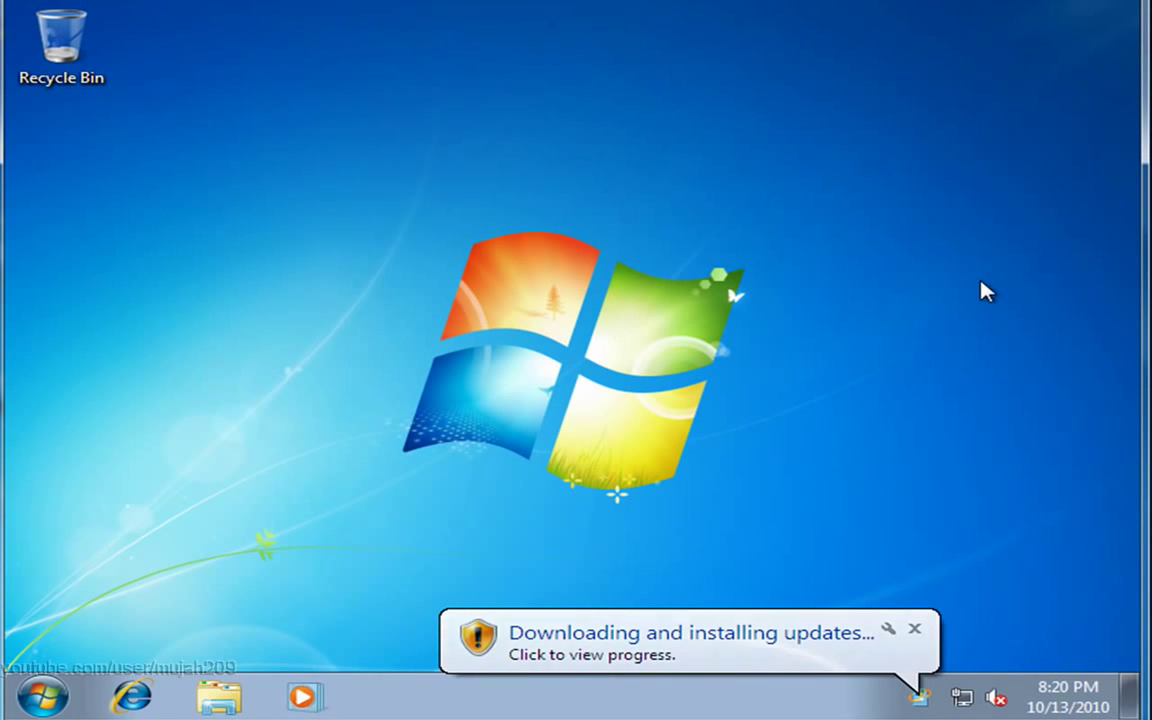
- Dismiss the update download notification and check the hidden notification area icons
left_click(910, 633)
left_click(928, 697)
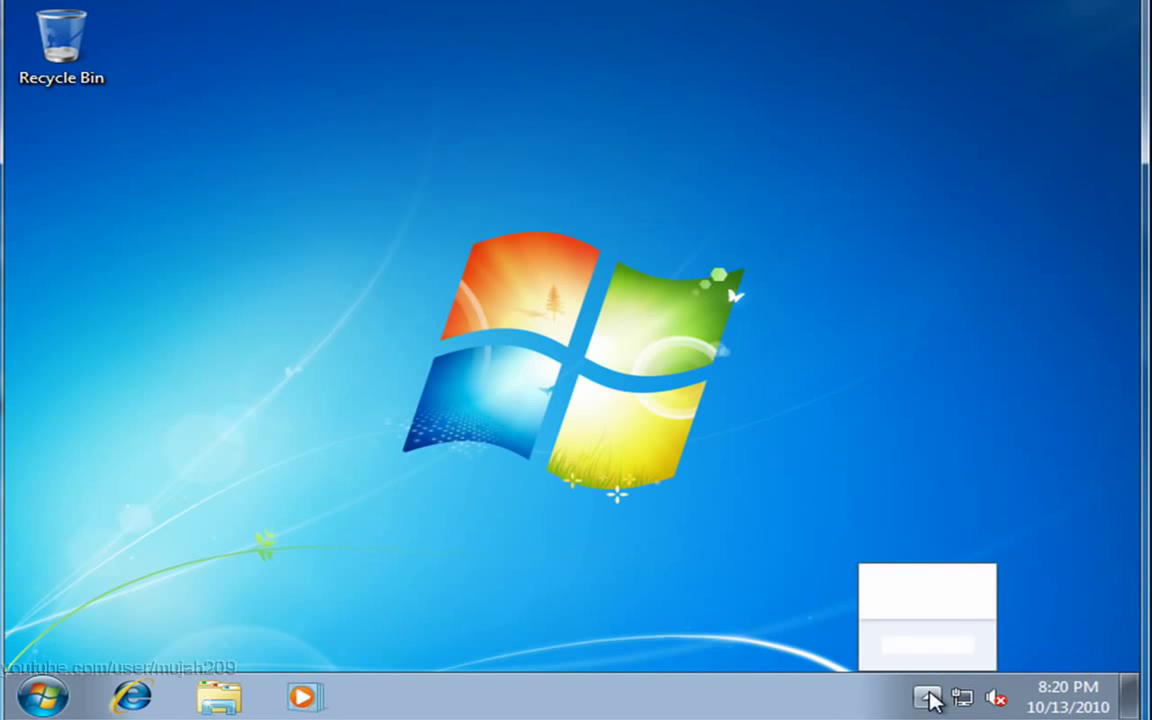
left_click(893, 461)
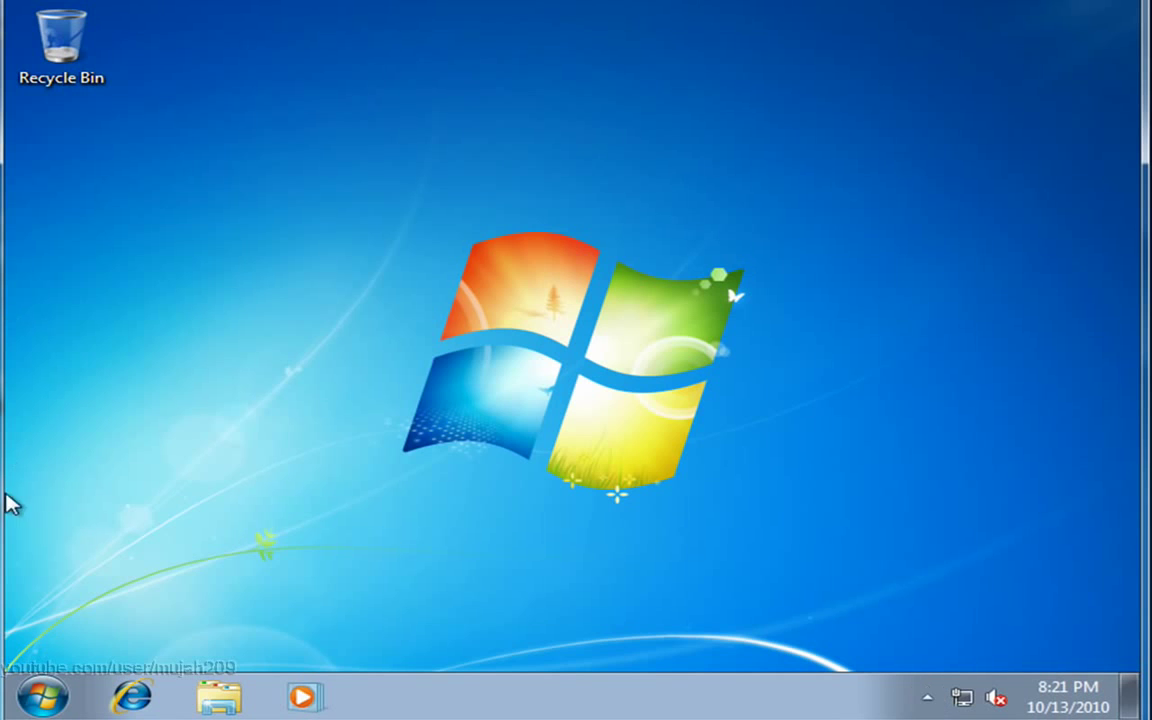
- Open the Computer properties and examine the Windows edition, system details, computer name and activation information
left_click(44, 697)
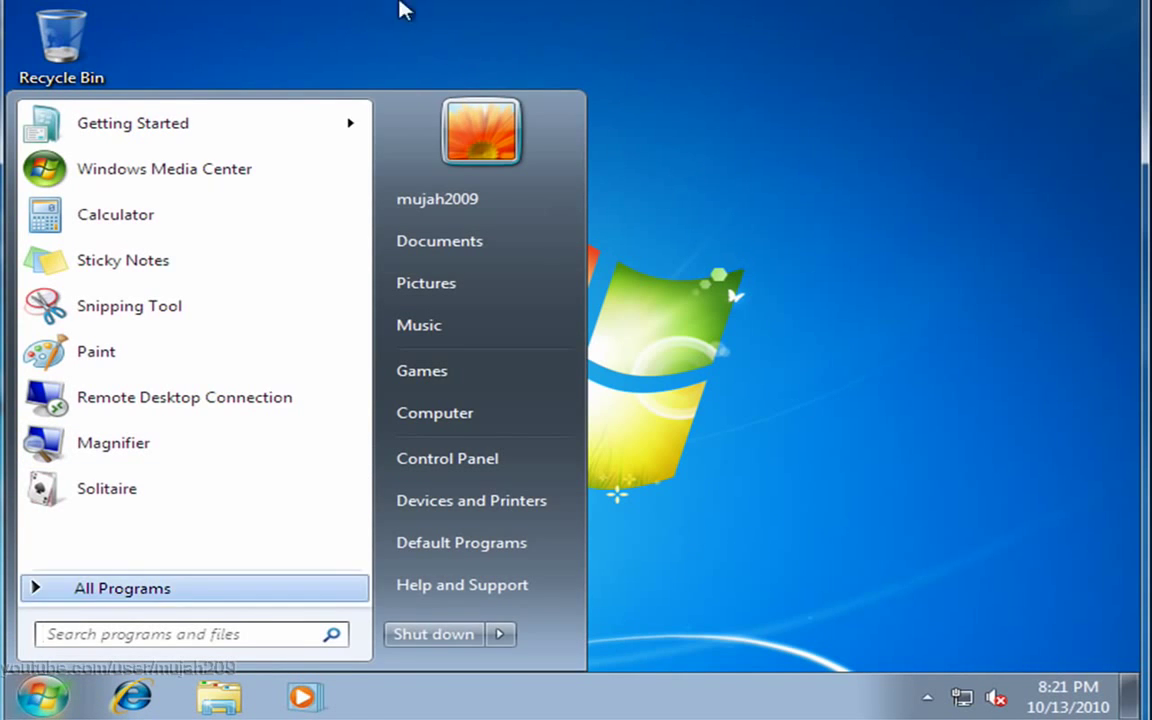
right_click(472, 426)
left_click(585, 621)
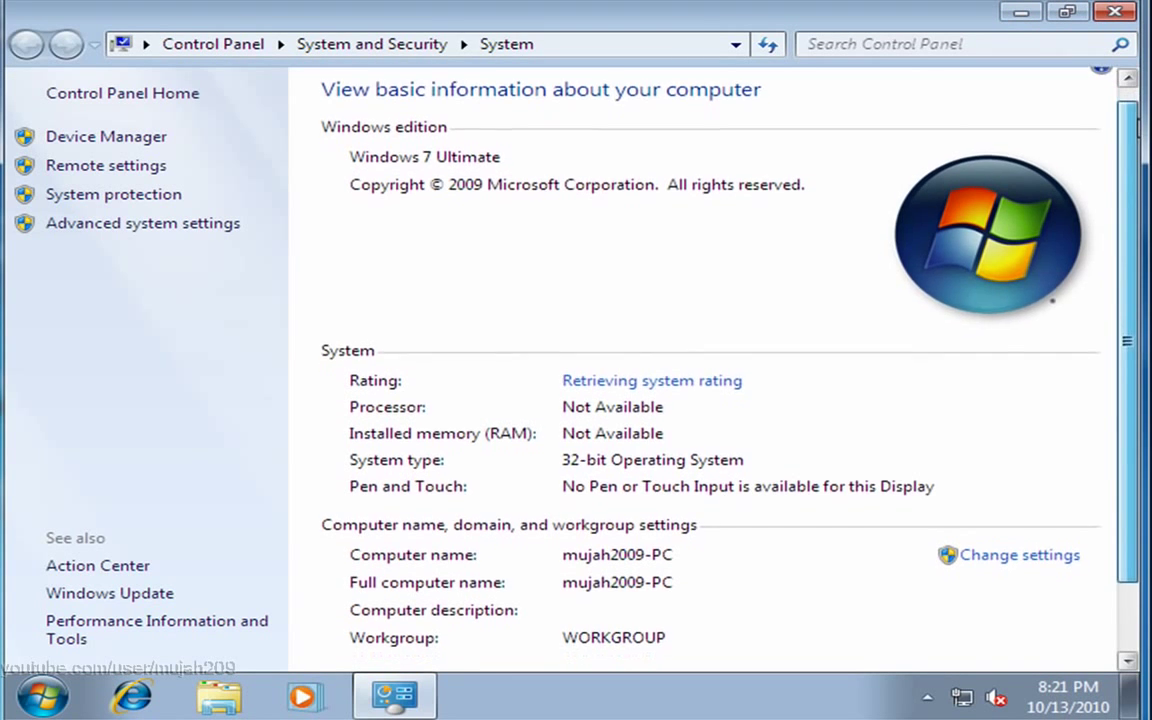
scroll(751, 296, "down", 2)
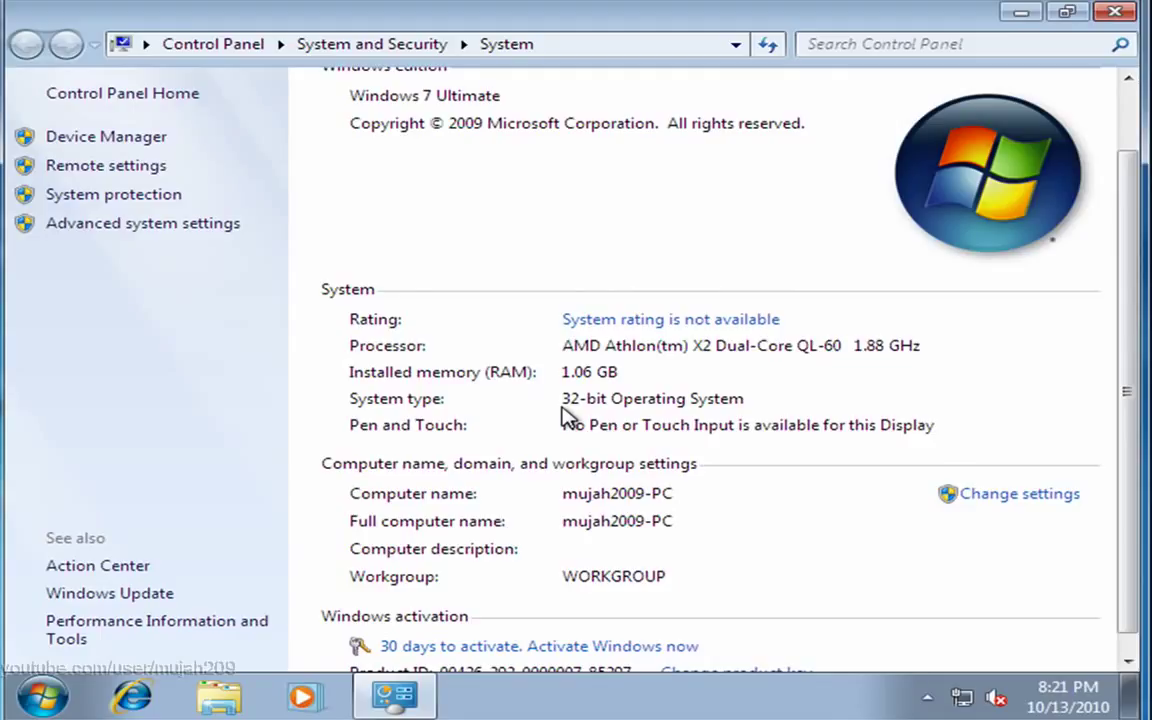
left_click_drag(1126, 334, 1136, 282)
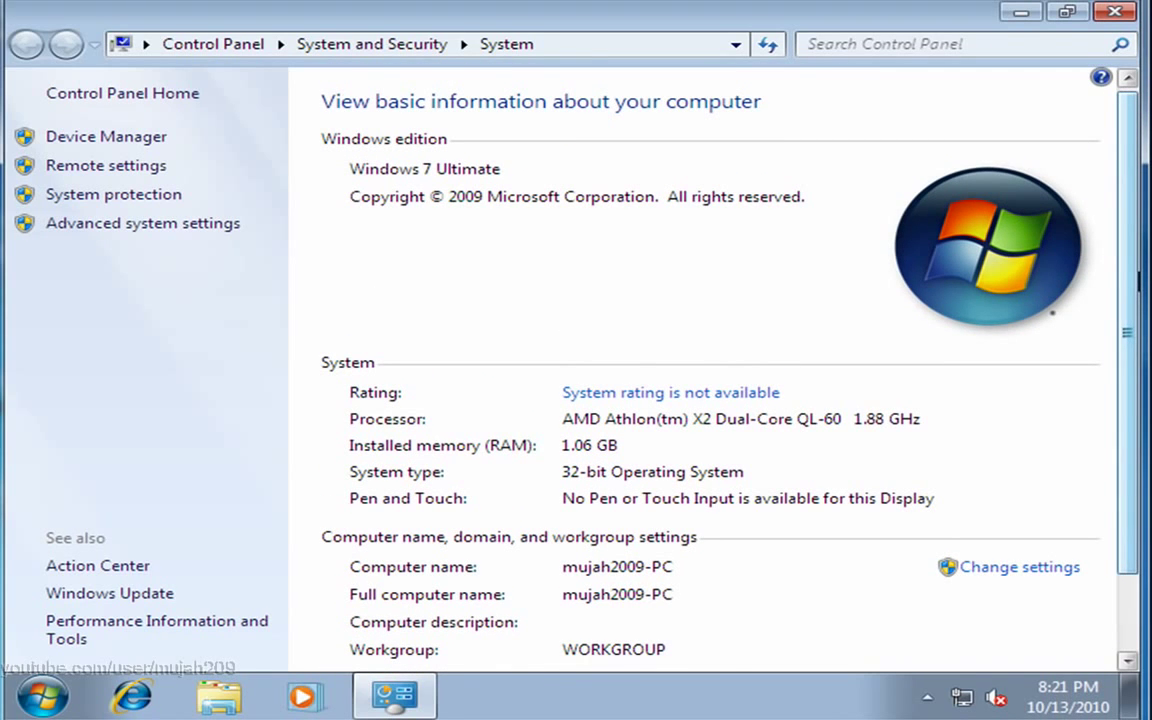
left_click_drag(1137, 272, 1133, 308)
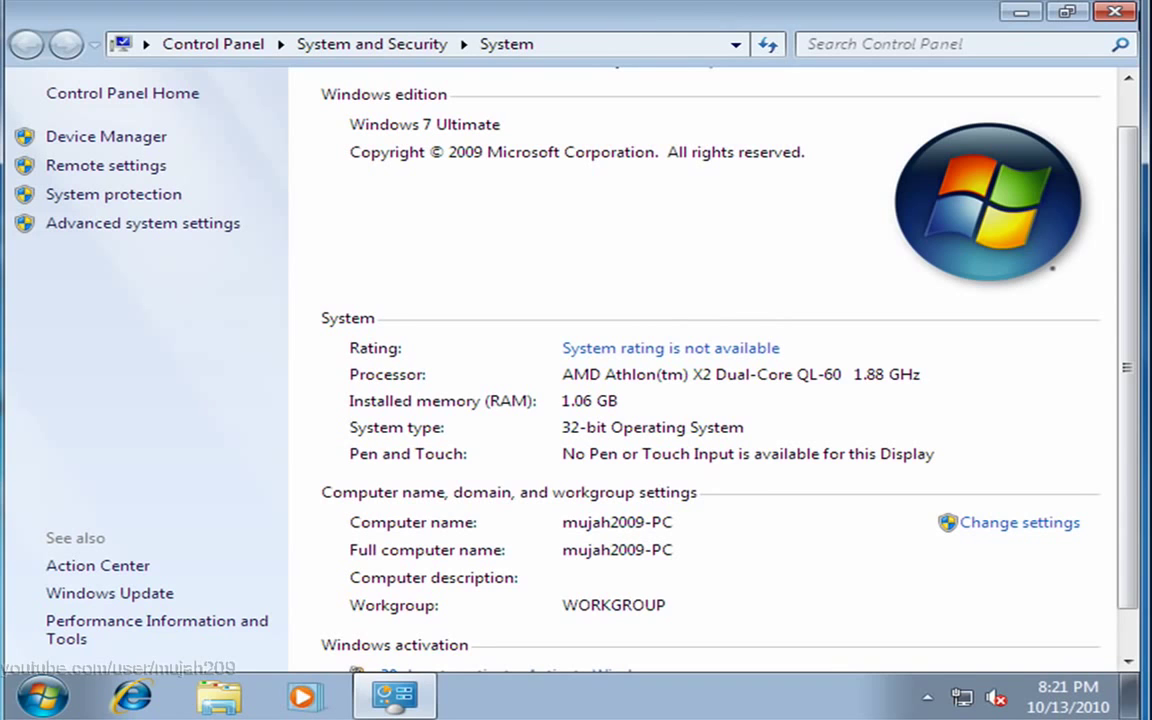
- Restore the System window to a smaller size and maximize it again
left_click(1066, 13)
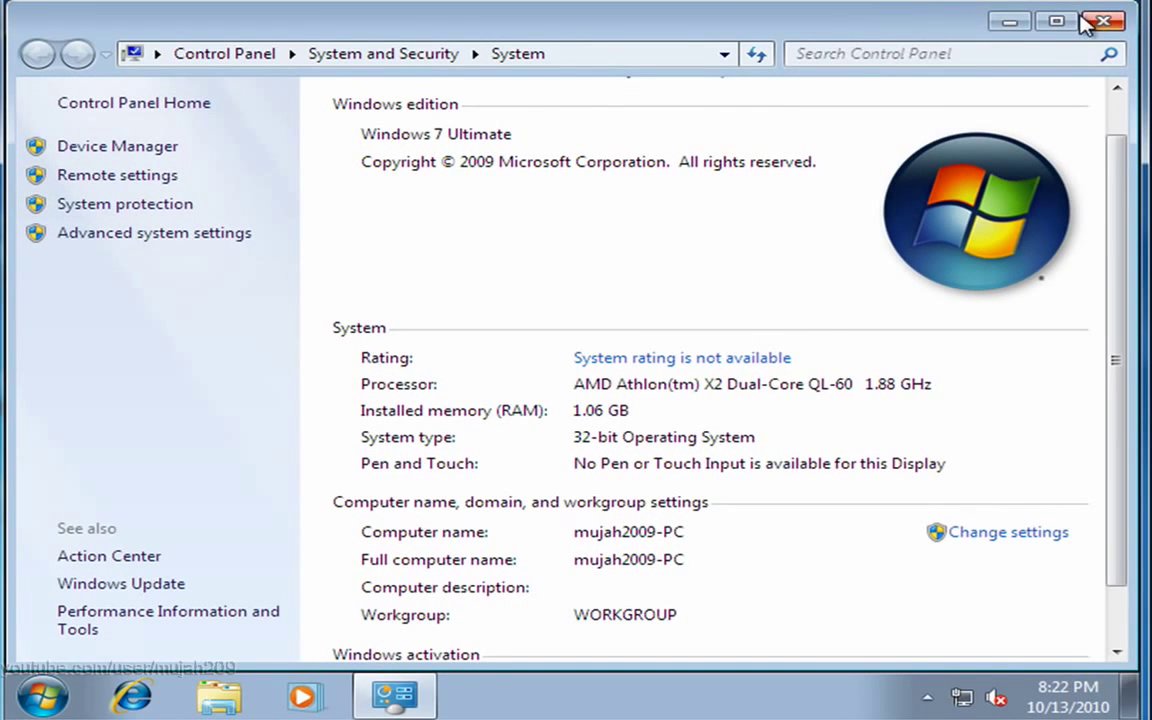
left_click(1050, 24)
left_click_drag(948, 28, 885, 2)
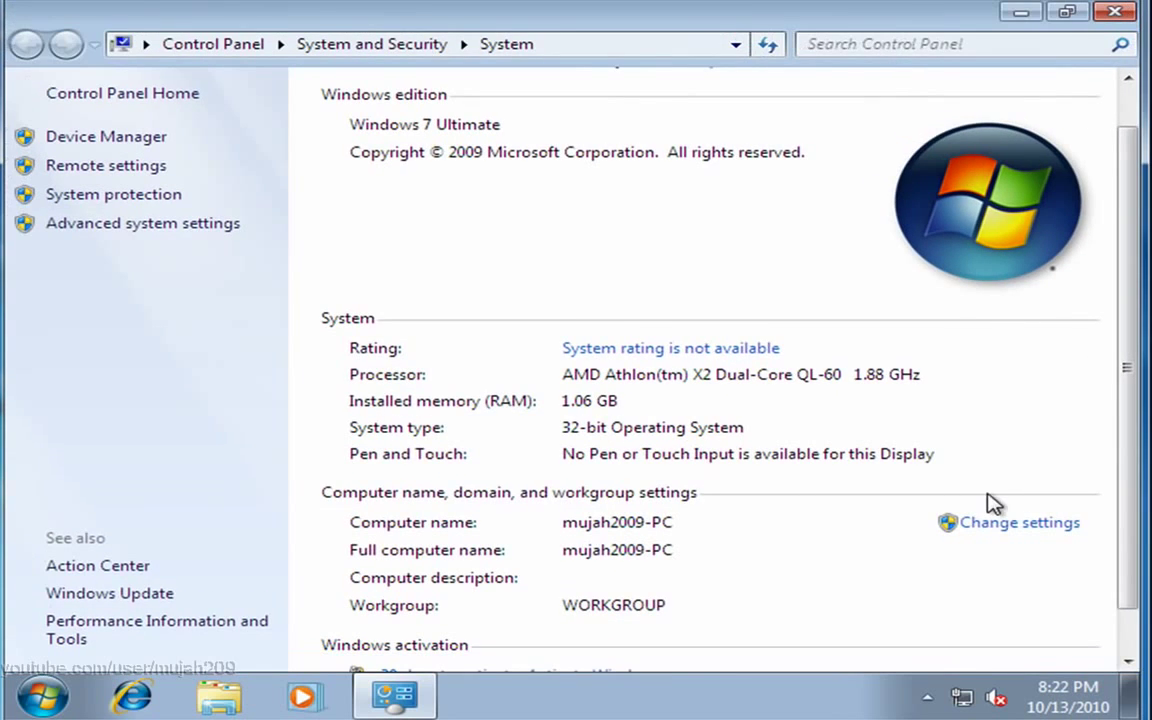
- Open the system rating details to examine the performance information, and close the window
left_click(617, 350)
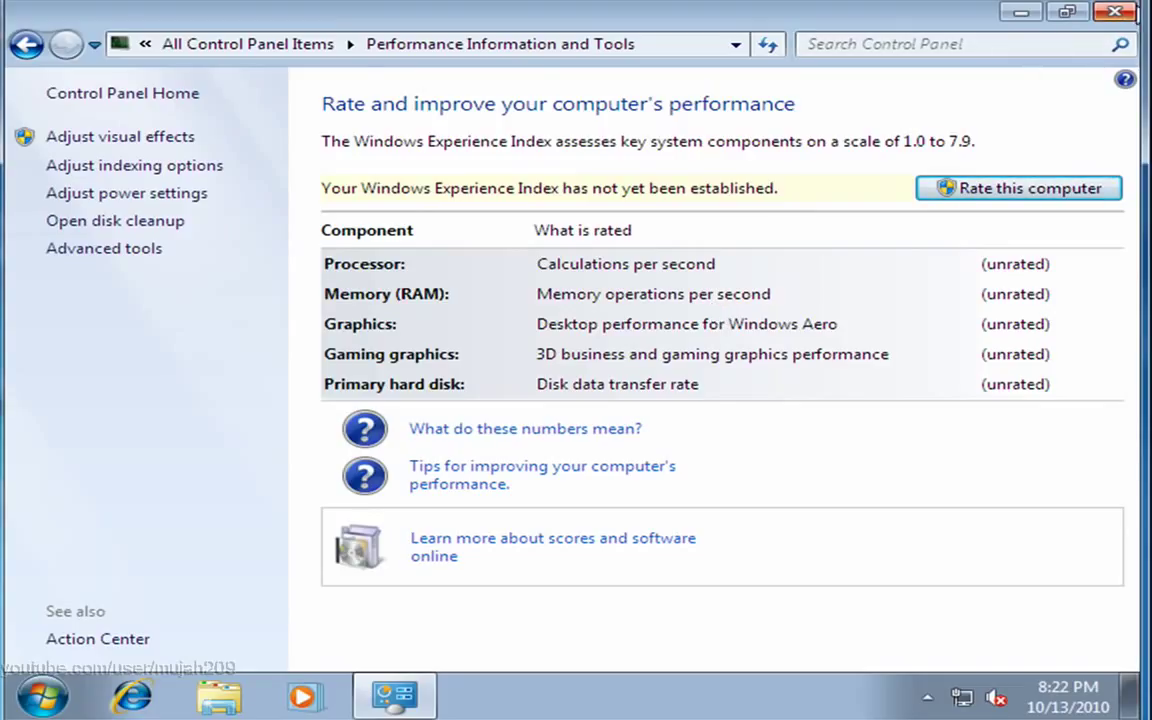
left_click(1118, 14)
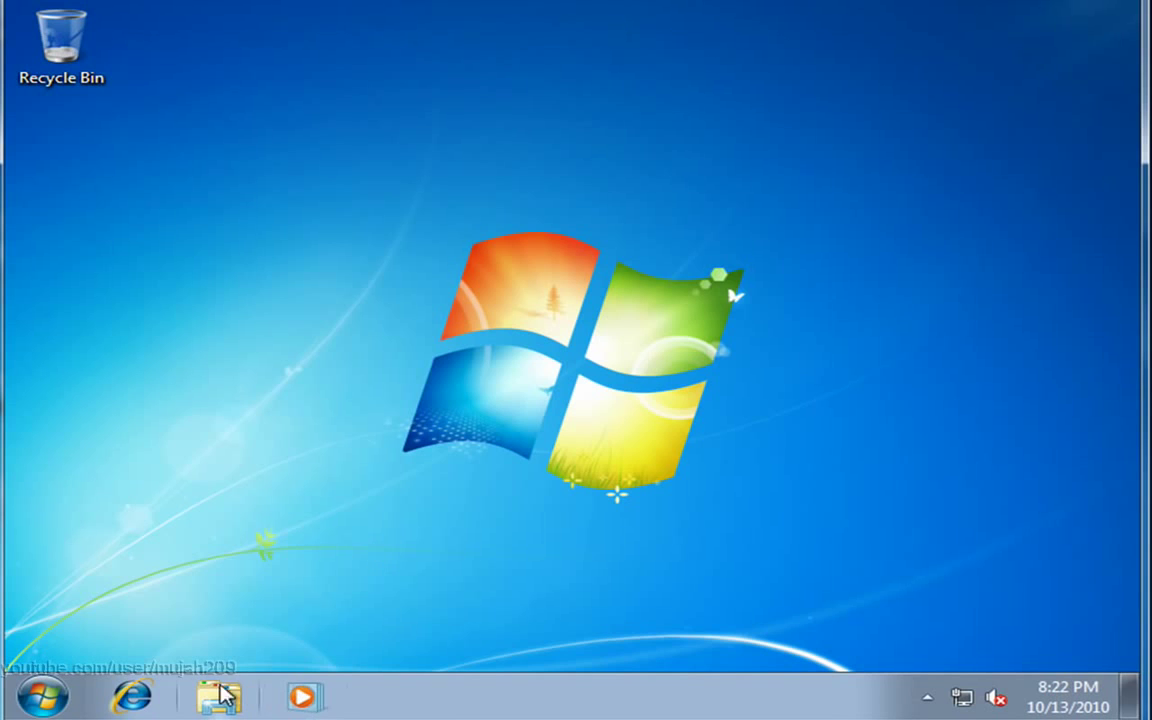
- Reopen the Computer properties to check the Windows activation section, and close the window
left_click(56, 695)
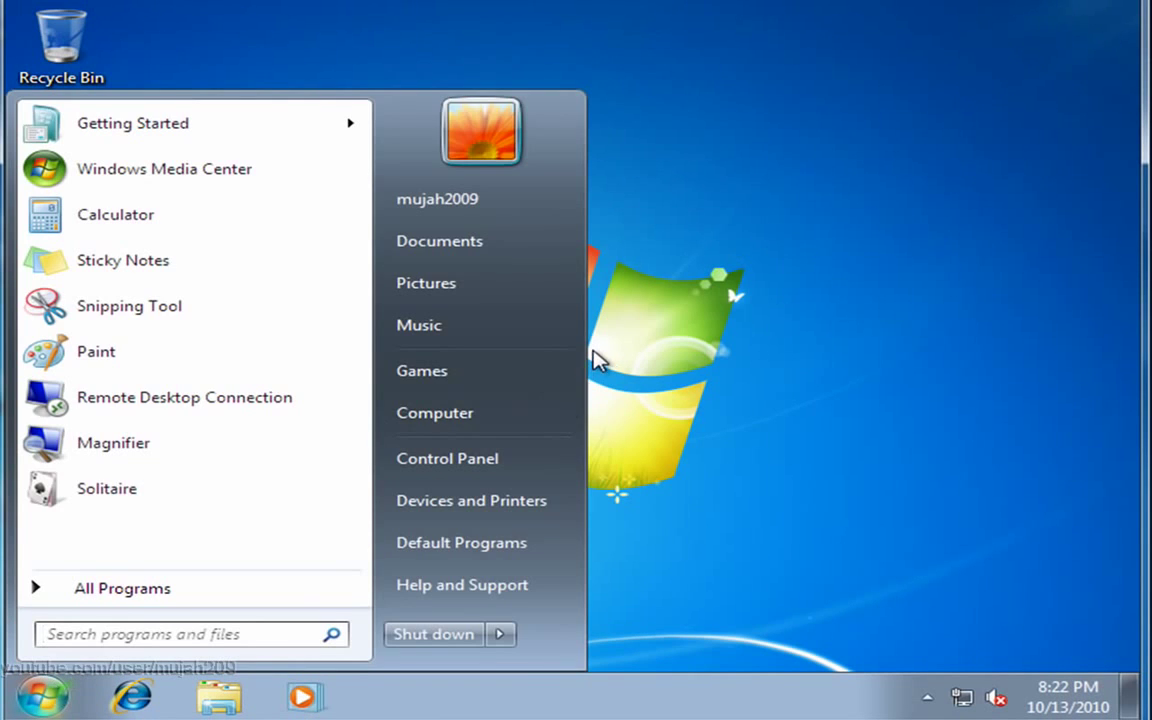
right_click(538, 408)
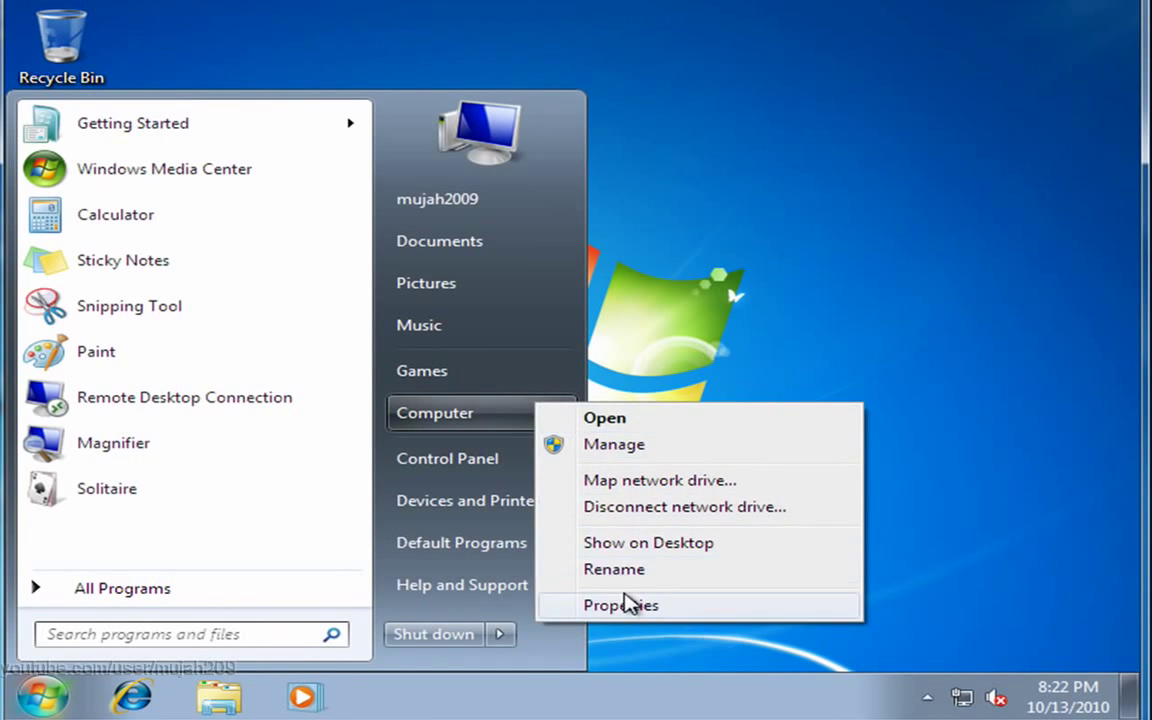
left_click(633, 604)
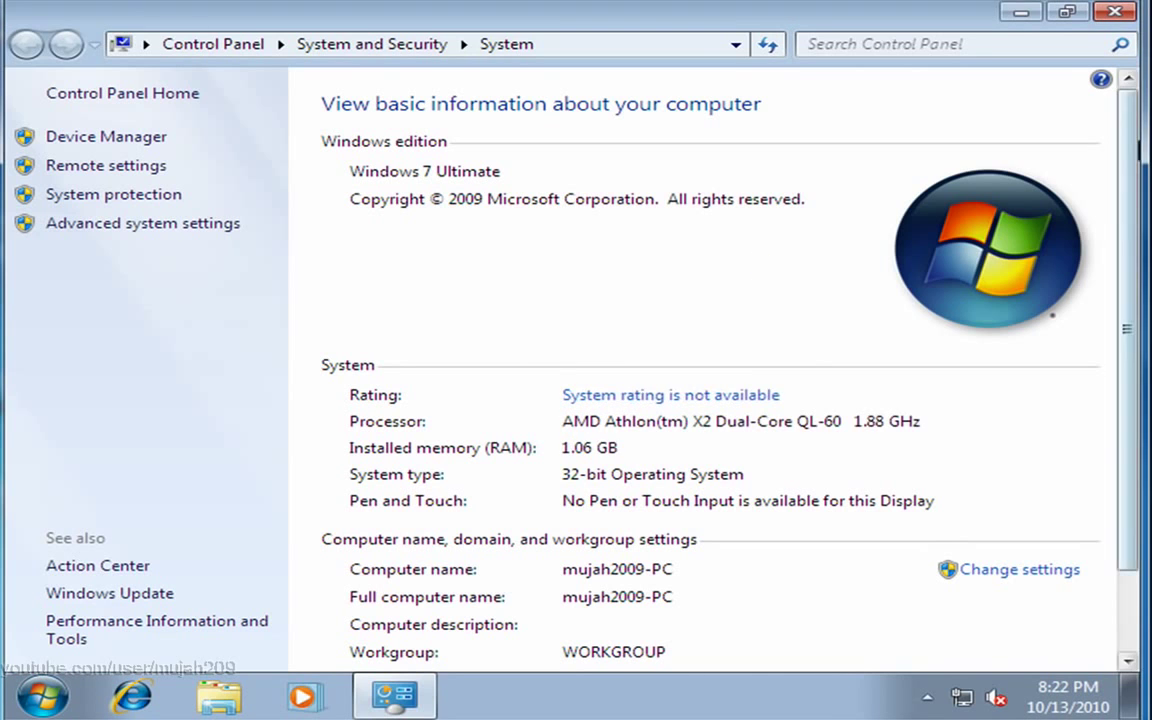
left_click_drag(1138, 150, 1138, 238)
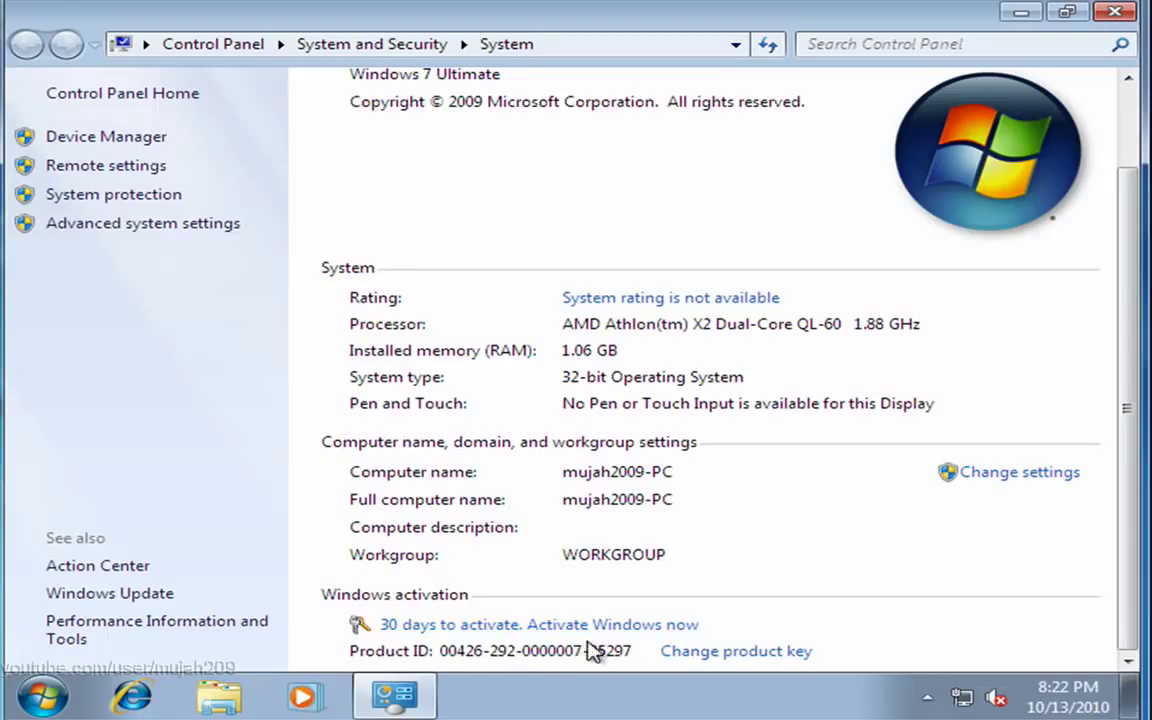
left_click(1124, 16)
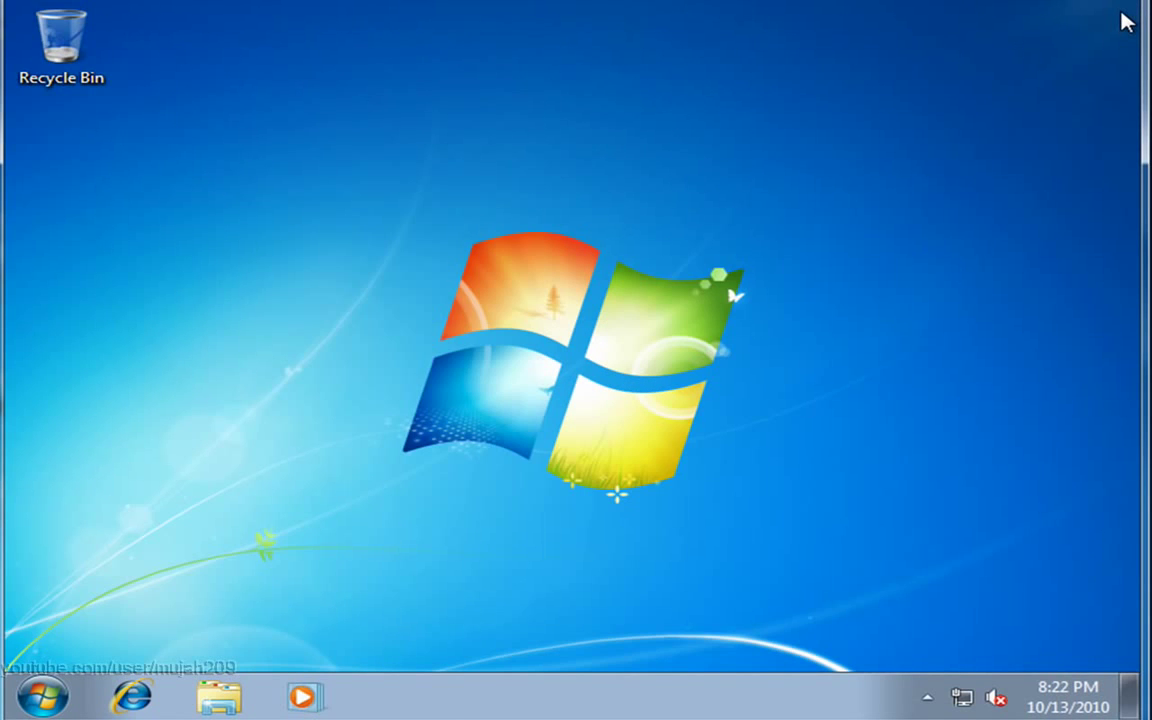